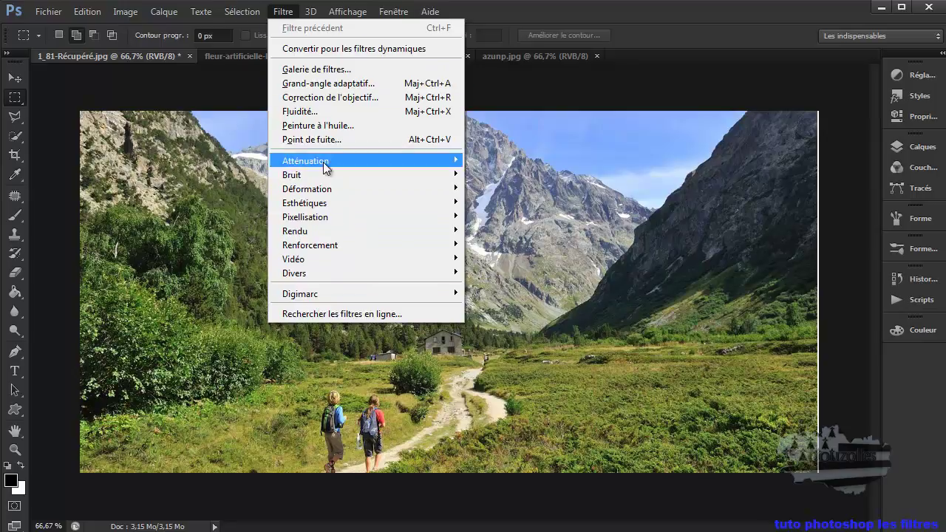
Preview the Flou directionnel filter on the landscape photo with a distance of 22 pixels and an angle of 48°
mouse_move(330, 212)
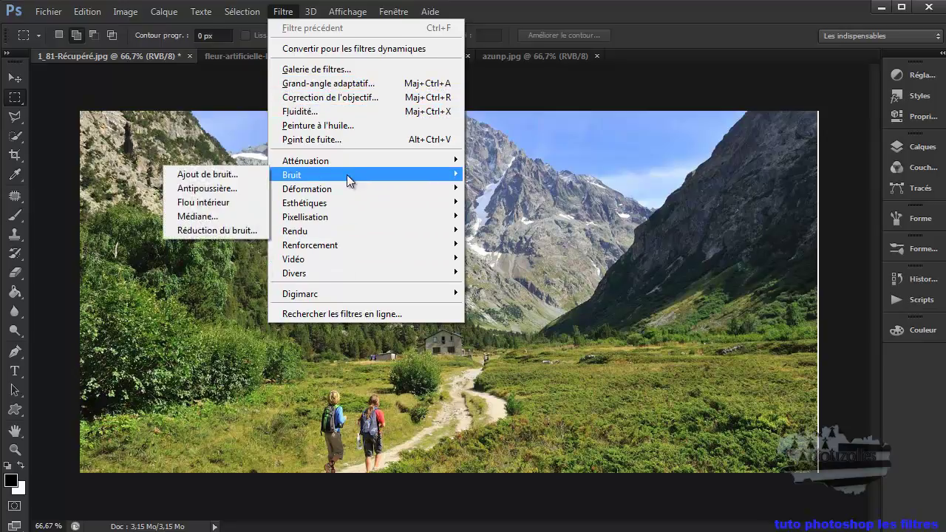
mouse_move(354, 188)
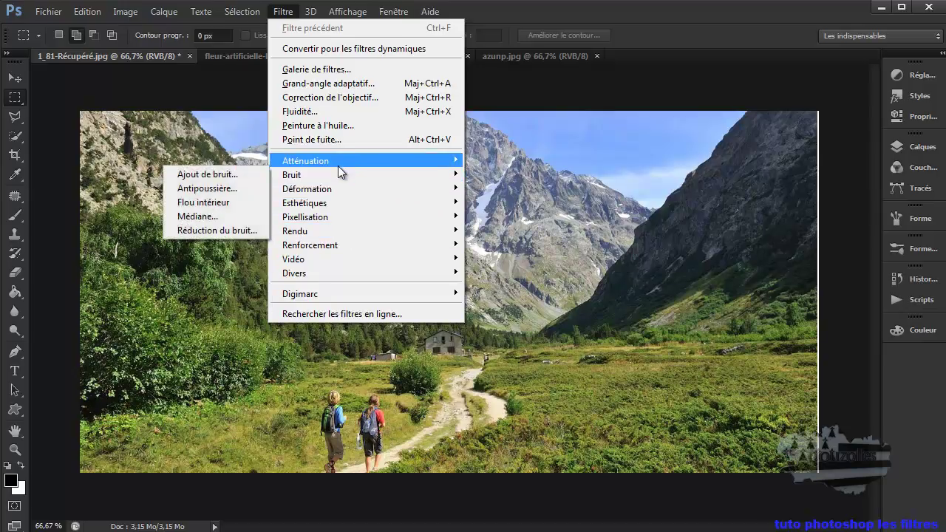
mouse_move(333, 163)
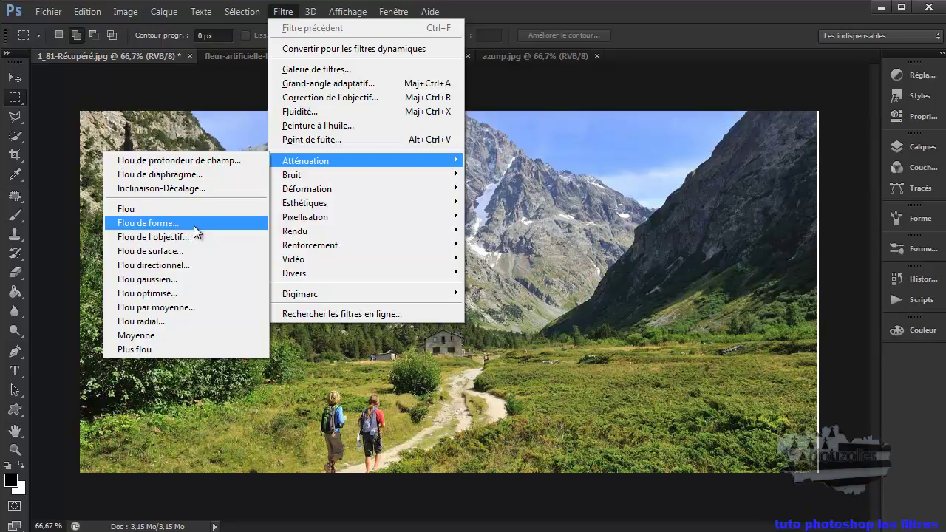
left_click(190, 265)
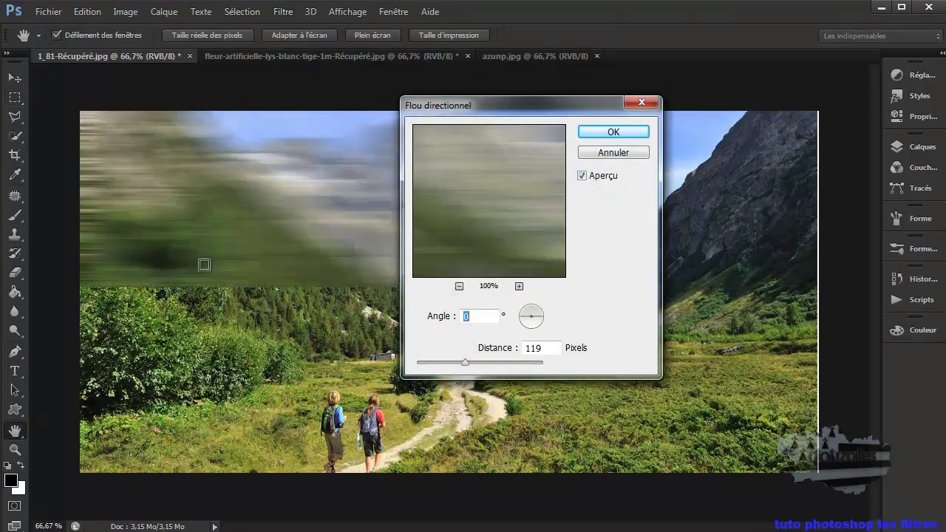
left_click_drag(535, 105, 708, 116)
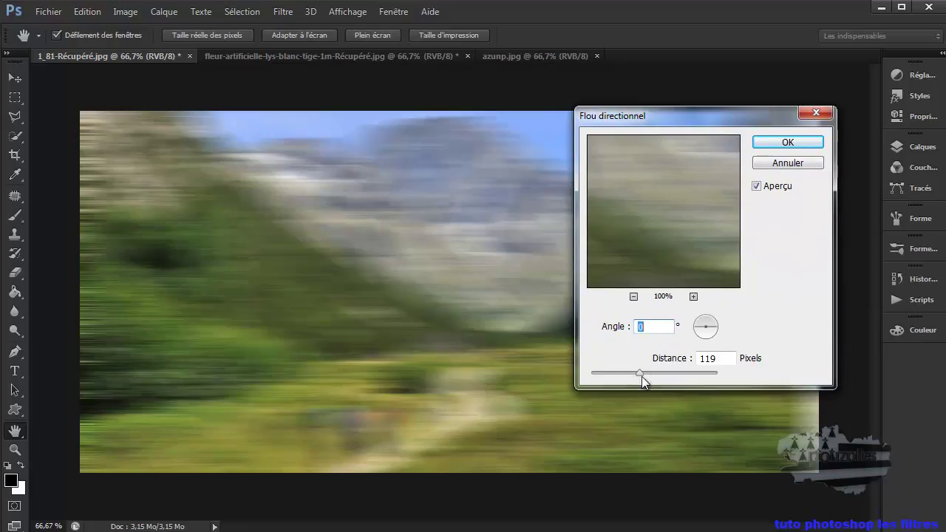
left_click_drag(640, 375, 606, 376)
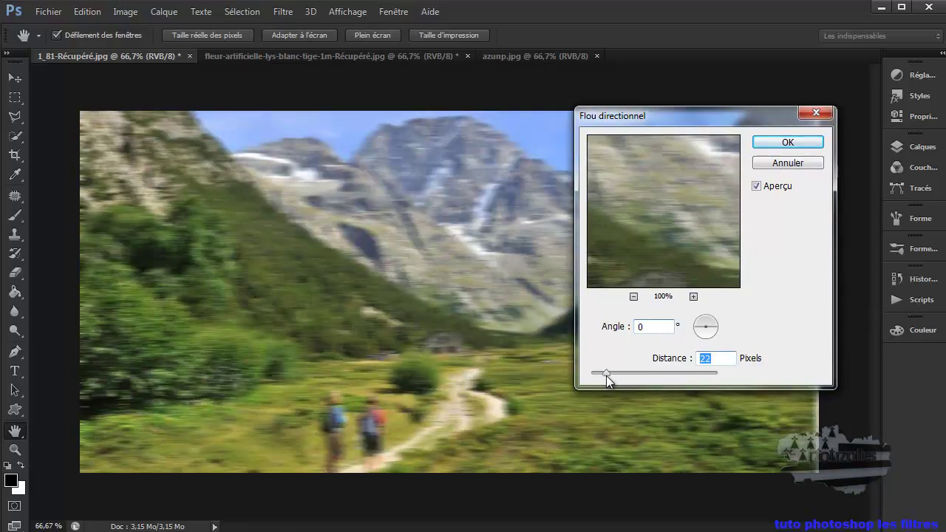
left_click_drag(714, 330, 711, 320)
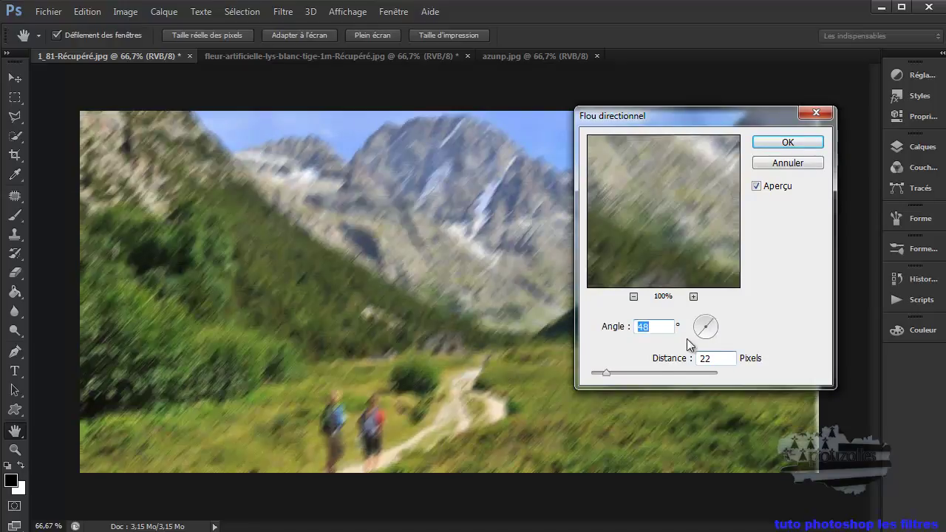
Try the directional blur at a distance of 2000 pixels and an angle of -27°, and cancel the filter
left_click_drag(607, 375, 736, 371)
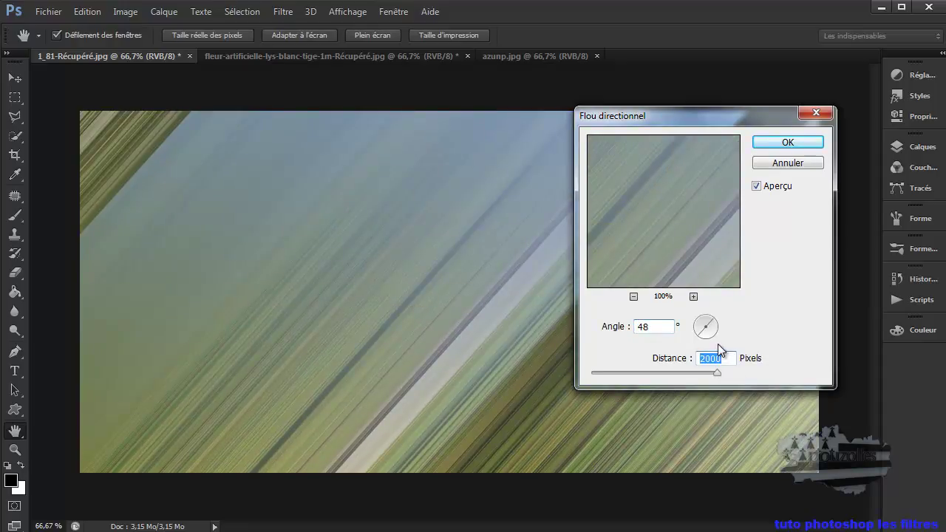
left_click_drag(715, 330, 716, 337)
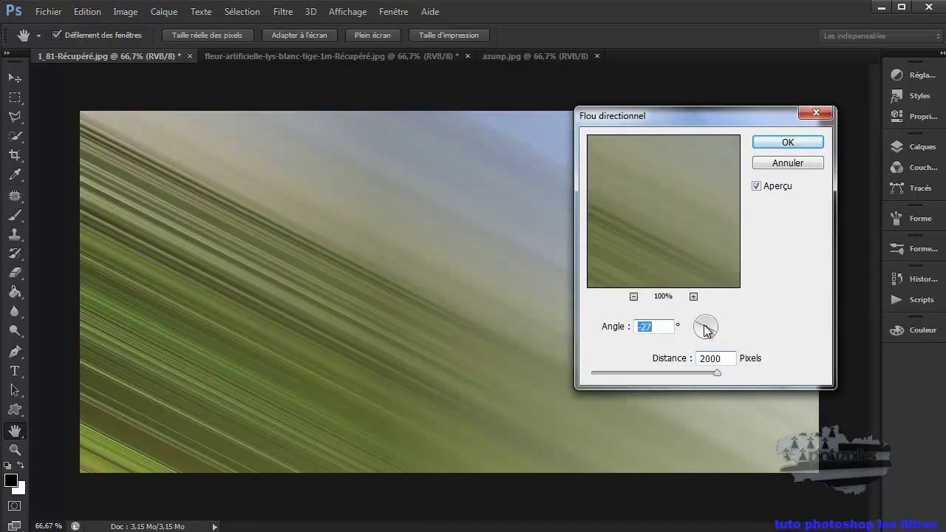
left_click(786, 161)
key("m")
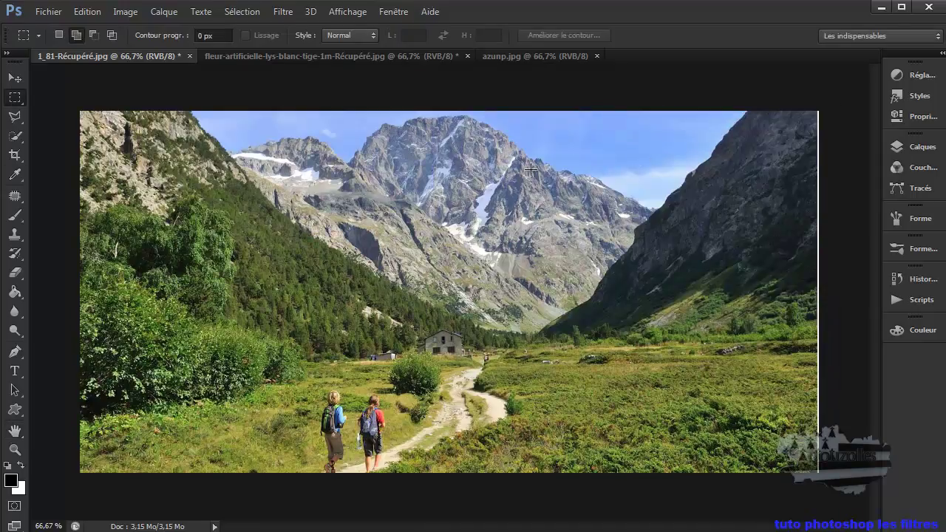
Preview the Ajout de bruit filter with Uniforme distribution and a quantity of 9,51 %, and cancel it
left_click(285, 12)
mouse_move(311, 175)
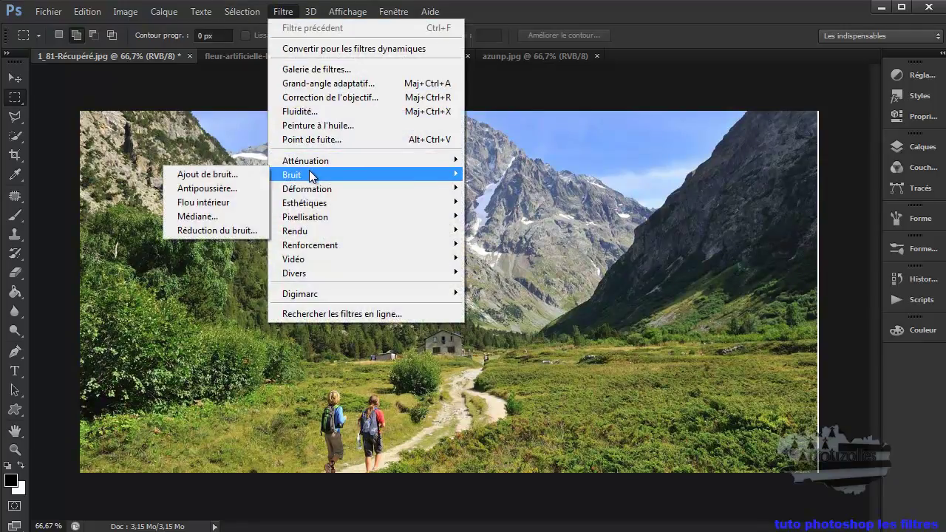
left_click(244, 175)
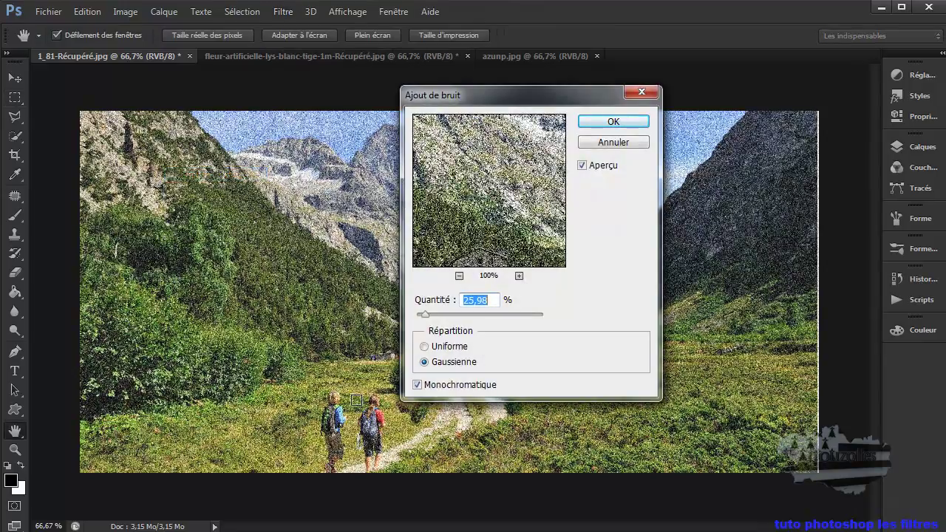
left_click_drag(521, 92, 664, 127)
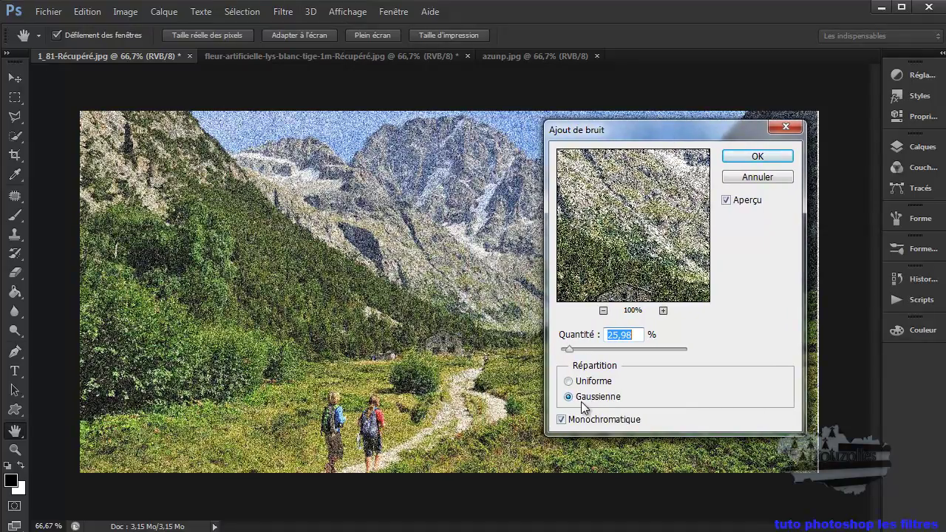
left_click(570, 381)
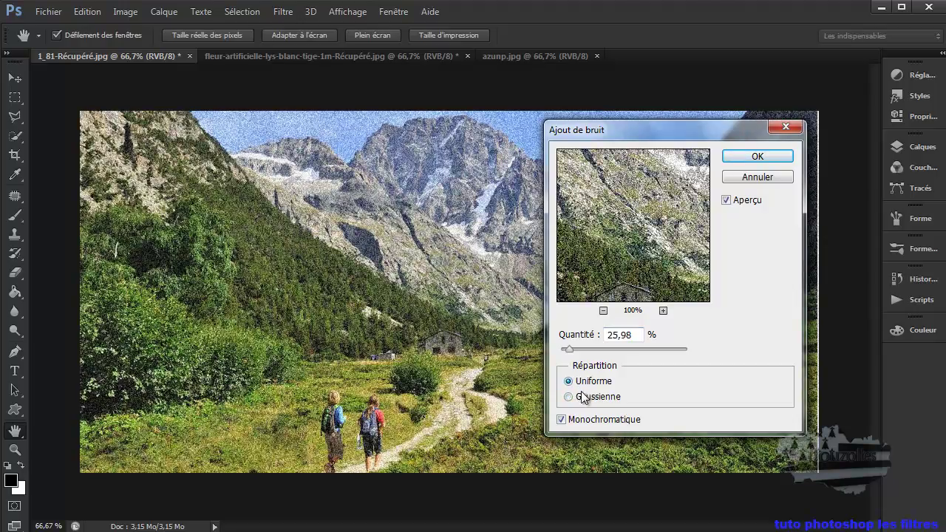
mouse_move(573, 350)
left_mouse_down()
mouse_move(603, 350)
mouse_move(564, 351)
left_mouse_up()
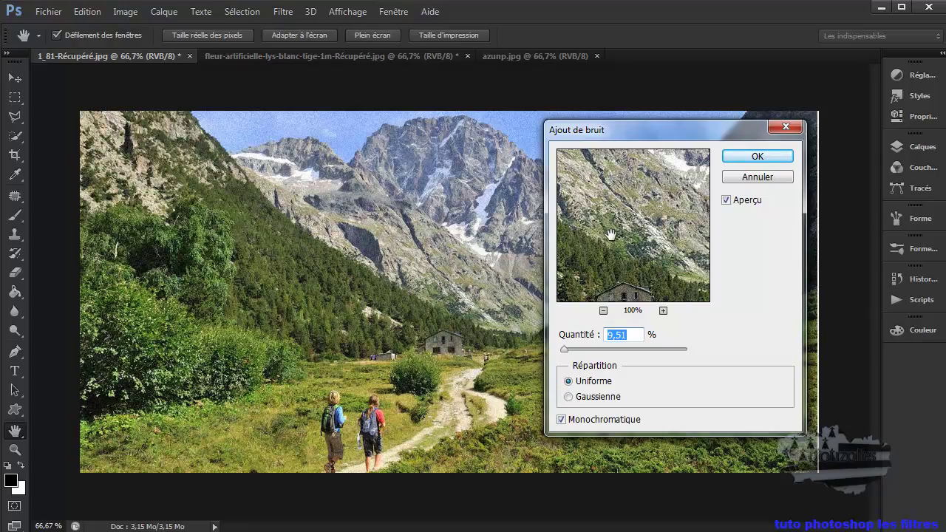
left_click(758, 178)
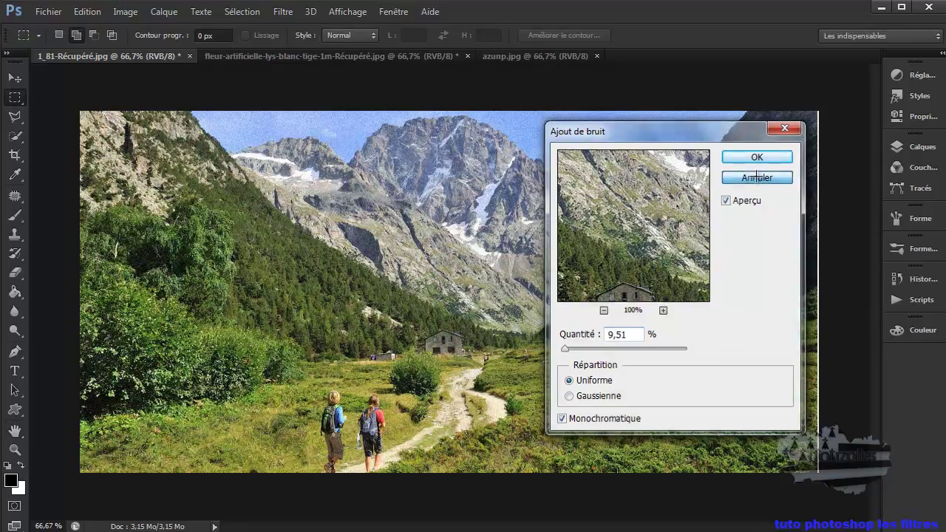
Apply the Cisaillement filter to the landscape along a diagonal, wavy curve with undefined areas set to Reboucler, and undo it
left_click(285, 14)
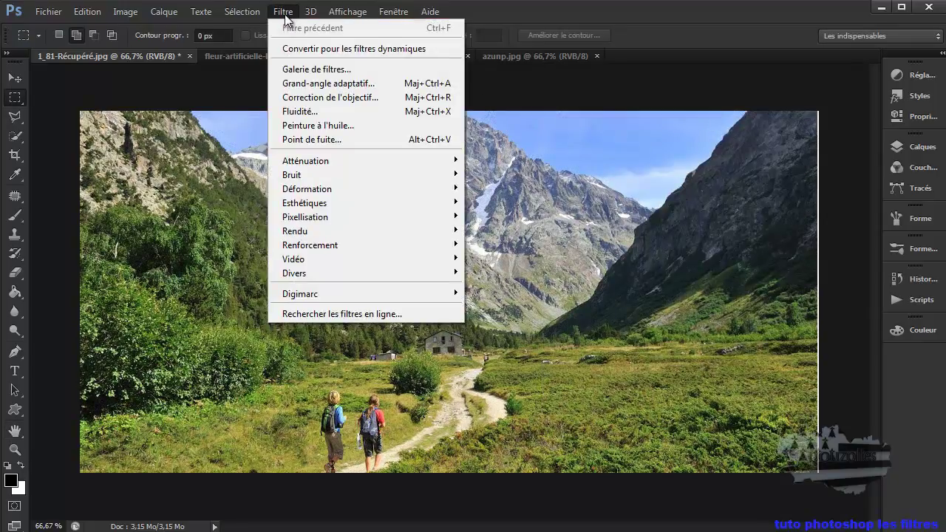
mouse_move(315, 191)
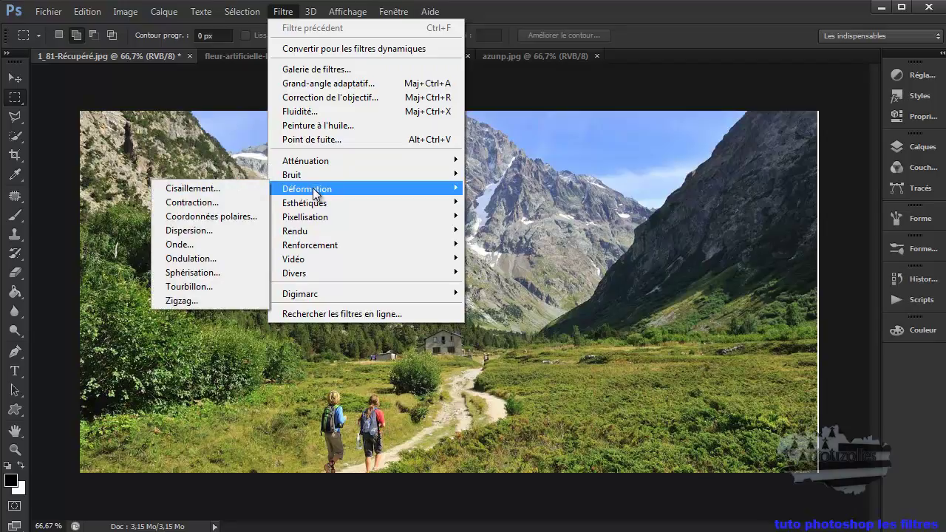
left_click(210, 189)
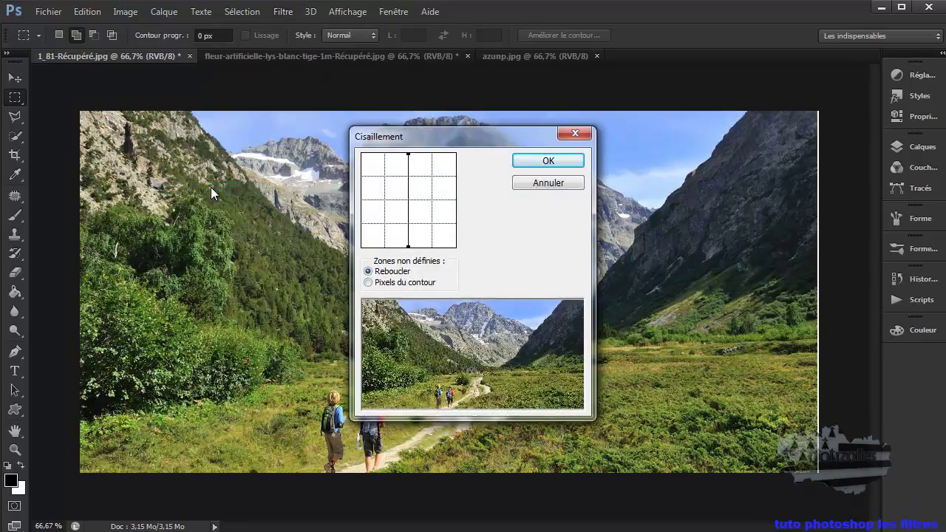
left_click_drag(445, 142, 688, 143)
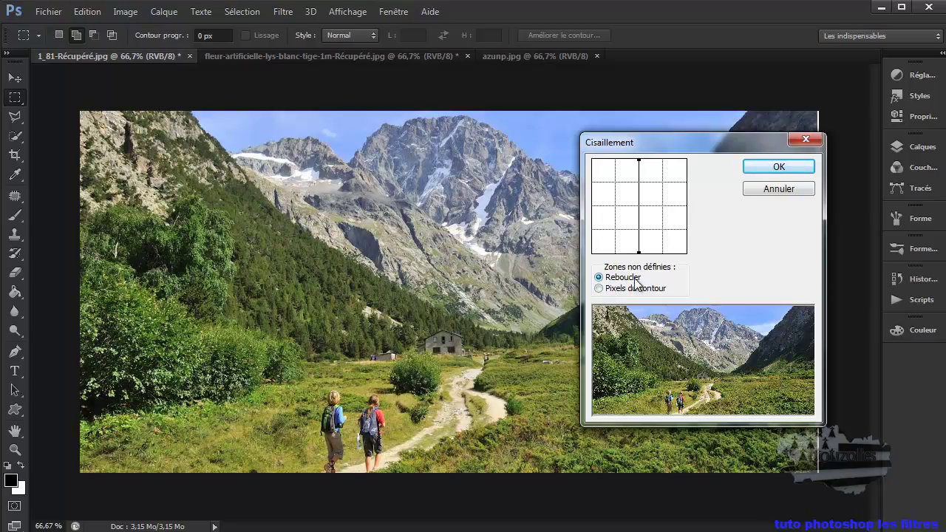
left_click_drag(642, 167, 599, 164)
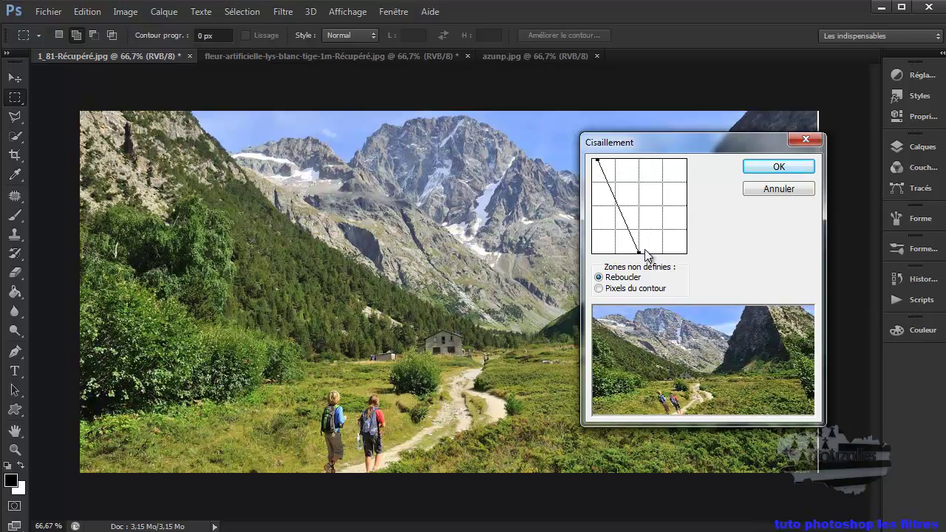
left_click_drag(641, 255, 685, 256)
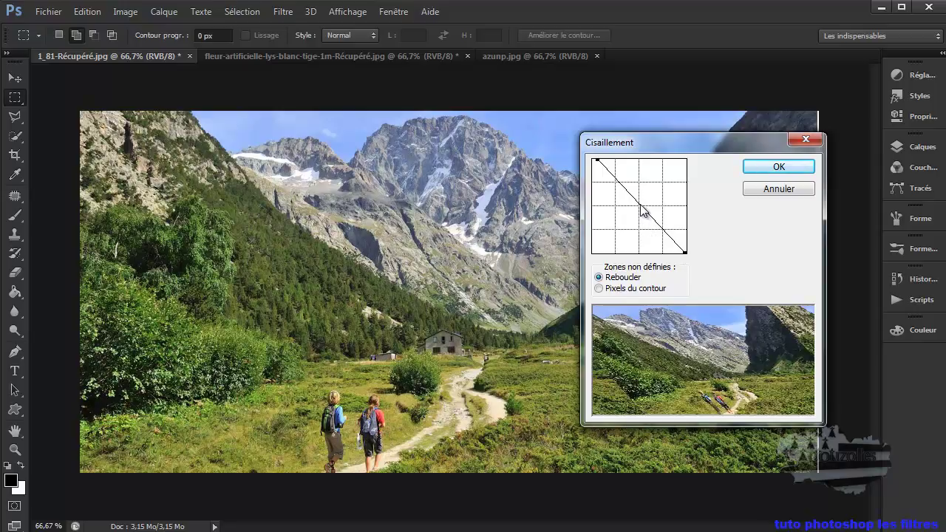
left_click_drag(629, 198, 663, 215)
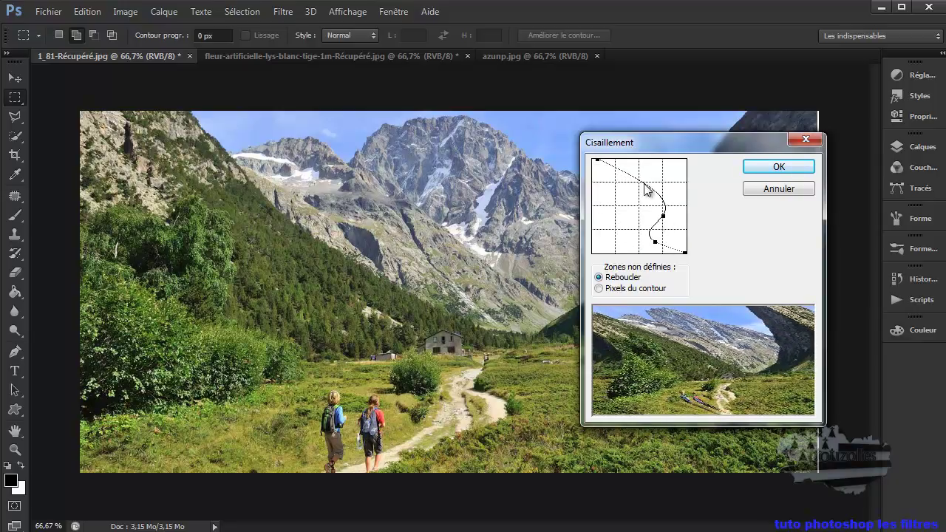
mouse_move(645, 184)
left_mouse_down()
mouse_move(623, 194)
mouse_move(627, 214)
mouse_move(622, 187)
mouse_move(647, 179)
left_mouse_up()
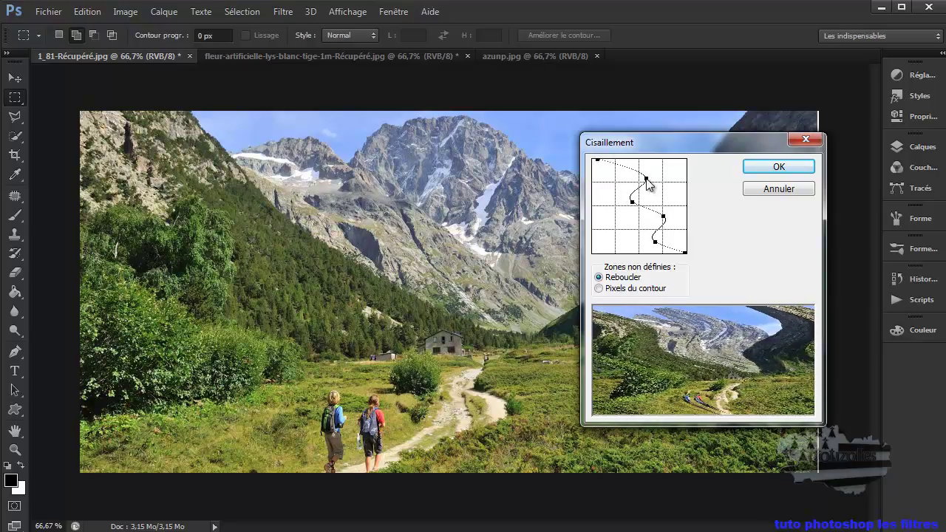
left_click(779, 168)
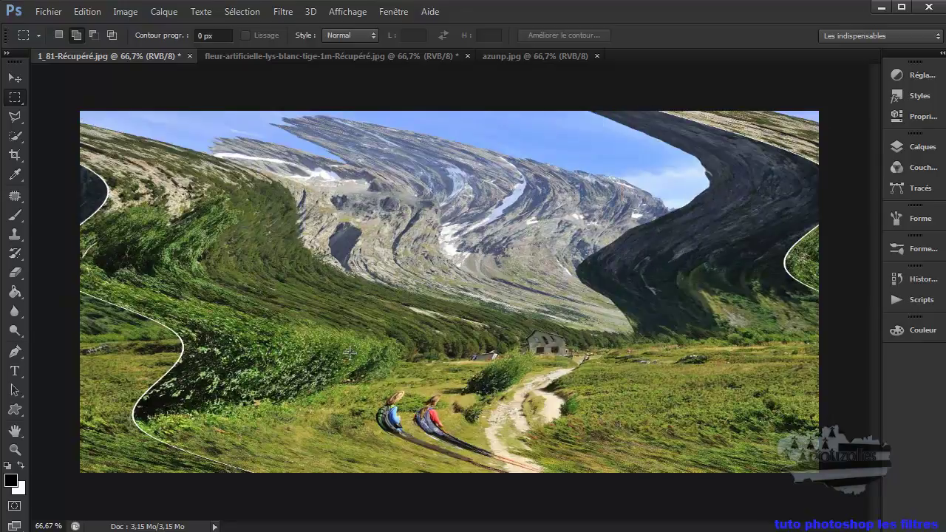
left_click(88, 12)
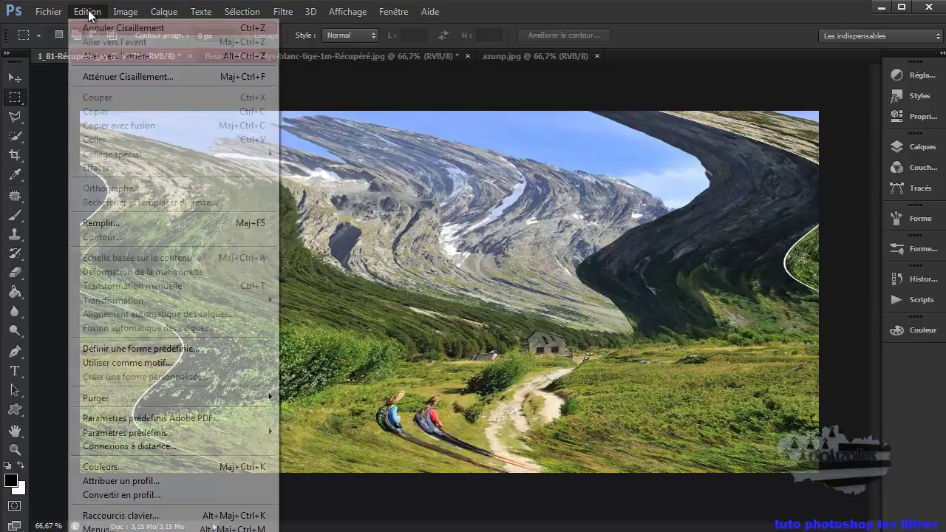
left_click(98, 28)
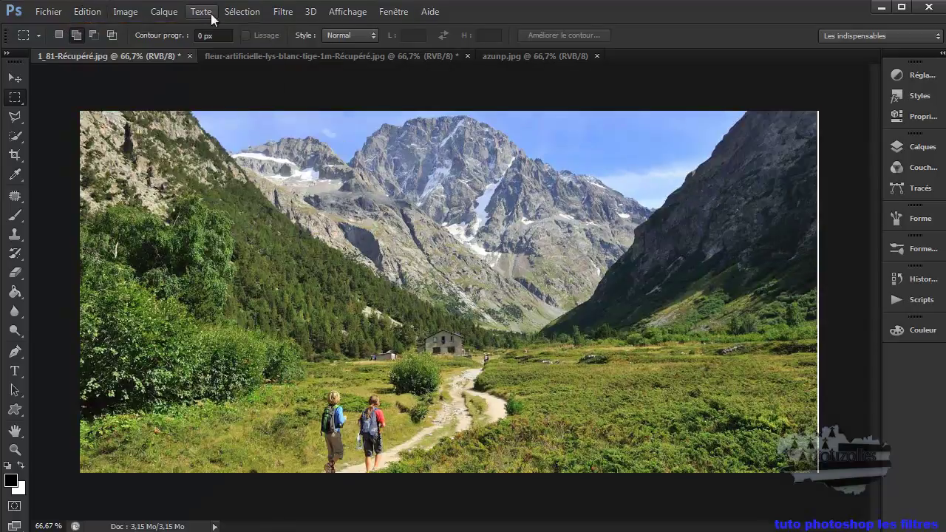
Apply the Carrelage filter with 10 tiles, a 10 % maximum offset and Couleur d'arrière-plan for undefined areas, and undo it
left_click(285, 11)
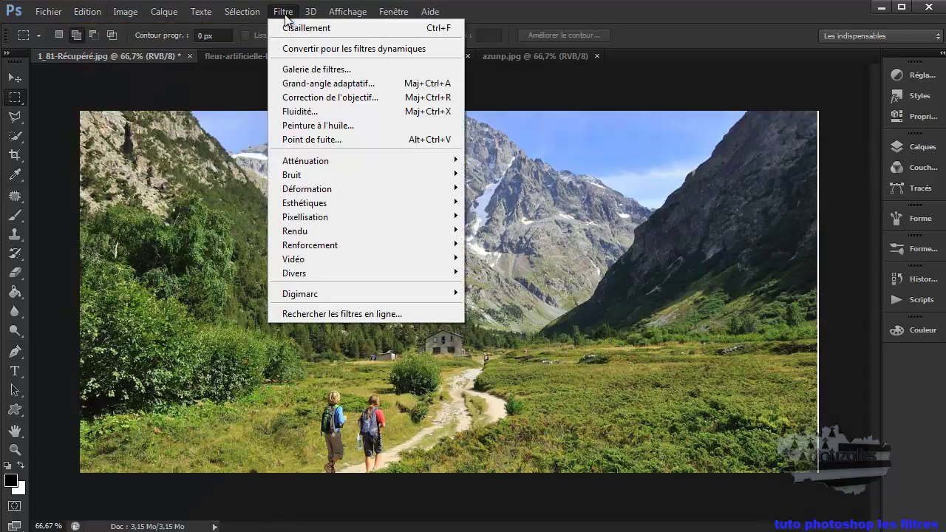
mouse_move(322, 205)
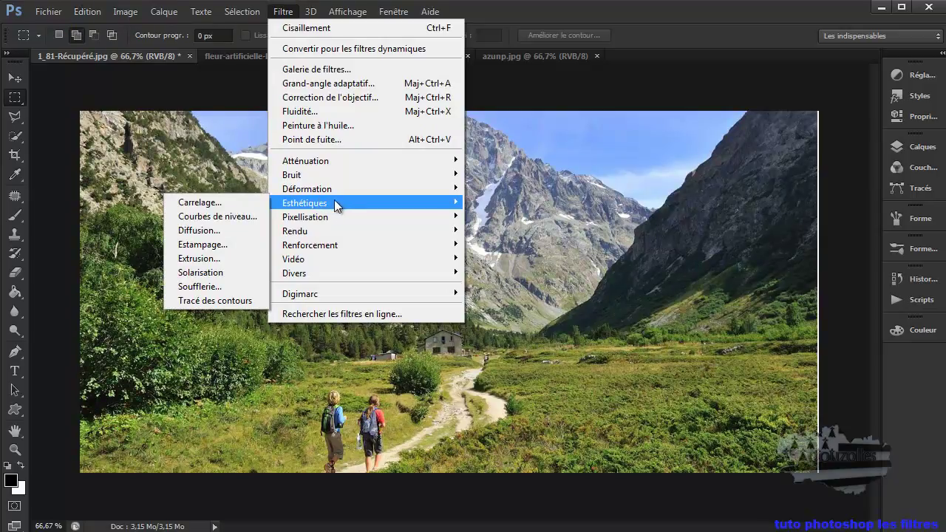
left_click(227, 203)
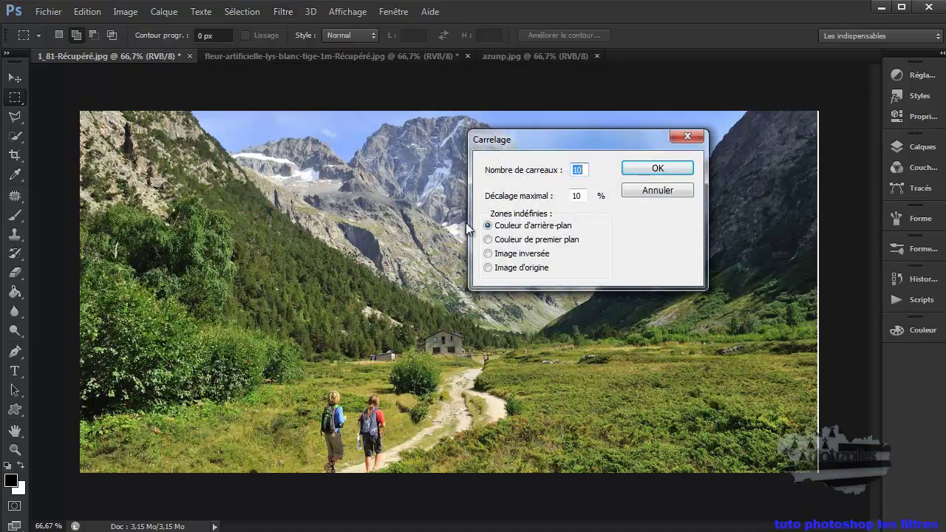
left_click_drag(589, 140, 600, 195)
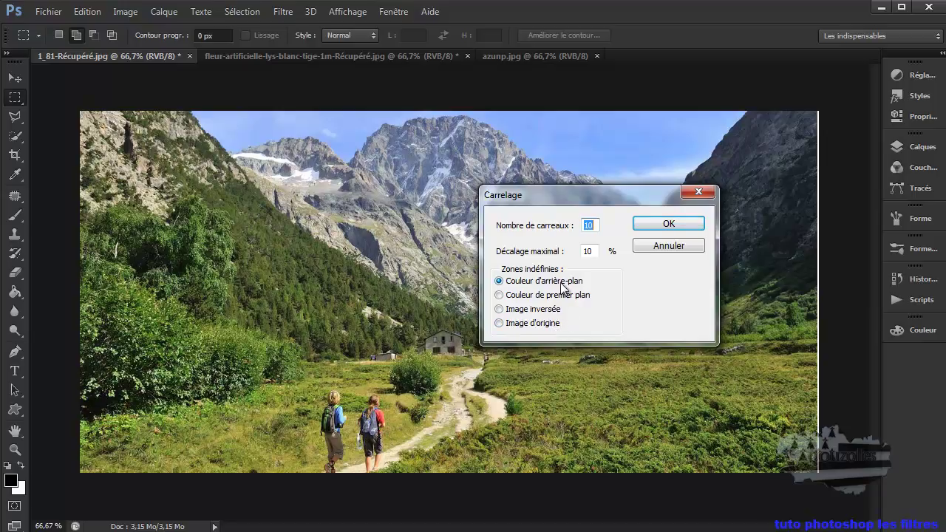
left_click(668, 225)
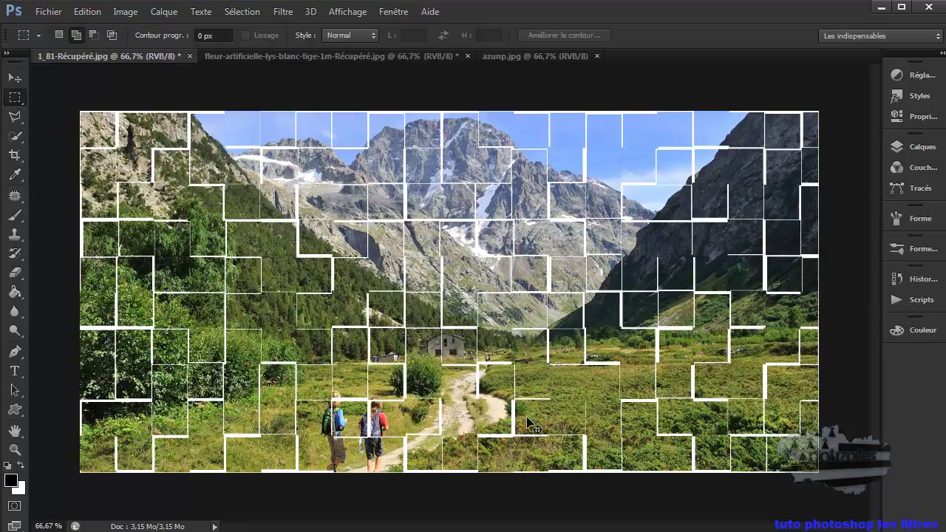
key("ctrl+z")
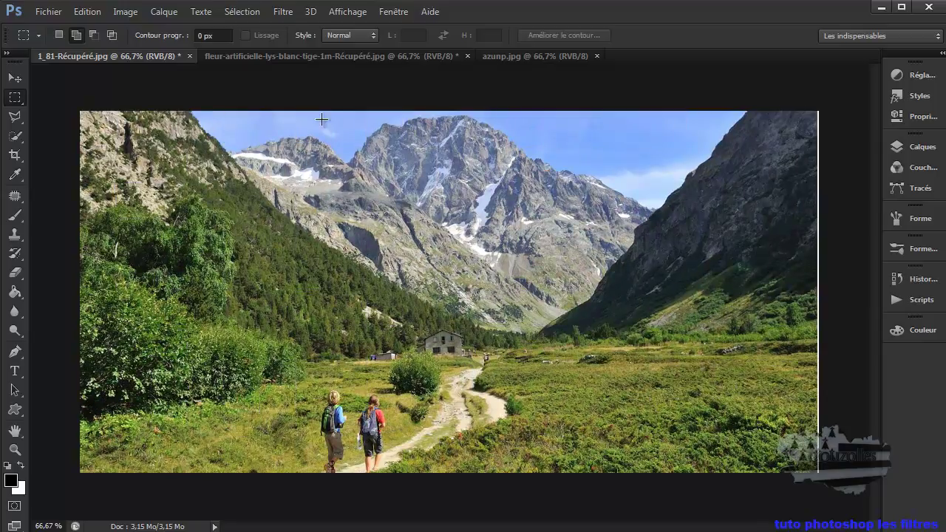
Apply the Carrelage filter with 10 tiles, a 10 % maximum offset and Image inversée for undefined areas, and undo it
left_click(283, 12)
mouse_move(309, 200)
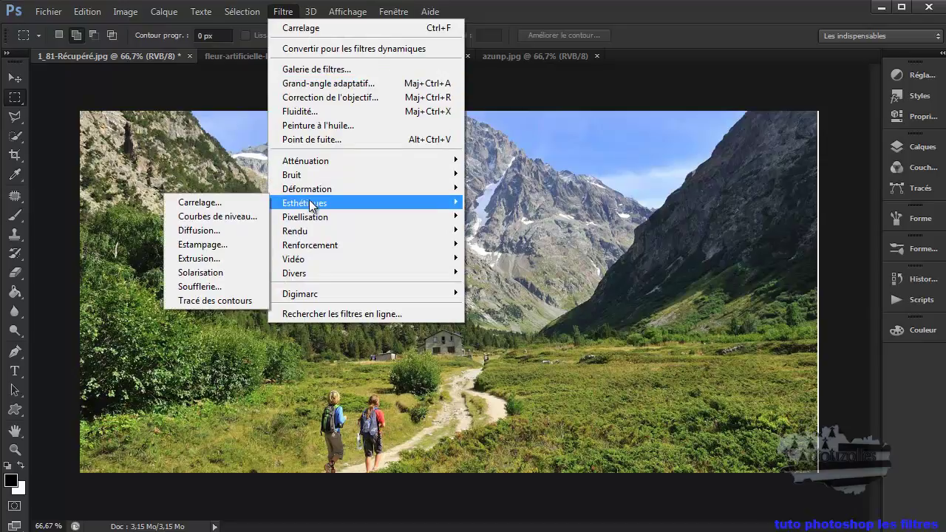
left_click(224, 202)
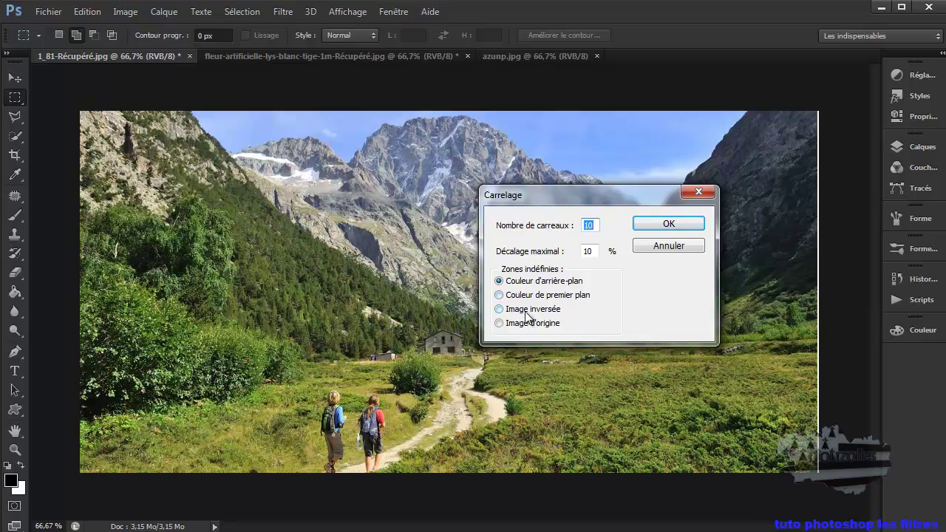
left_click(500, 310)
left_click(668, 223)
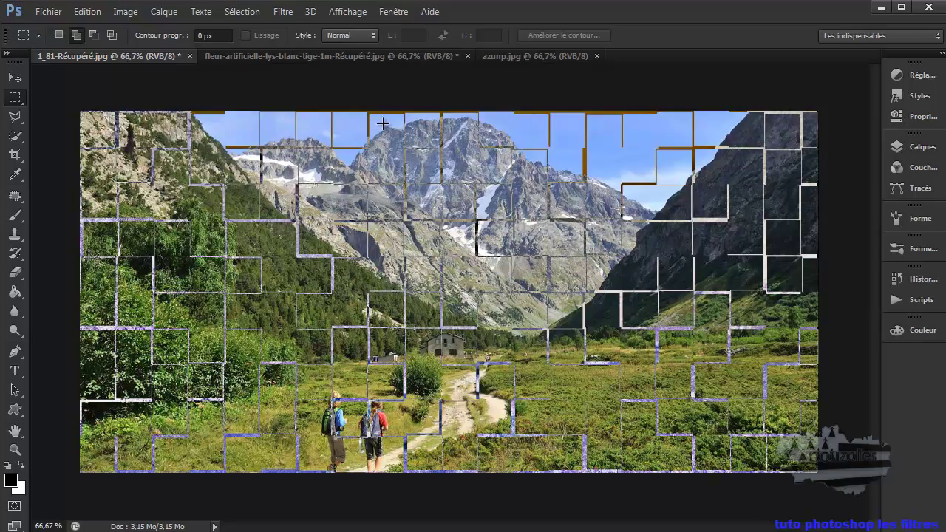
key("ctrl+z")
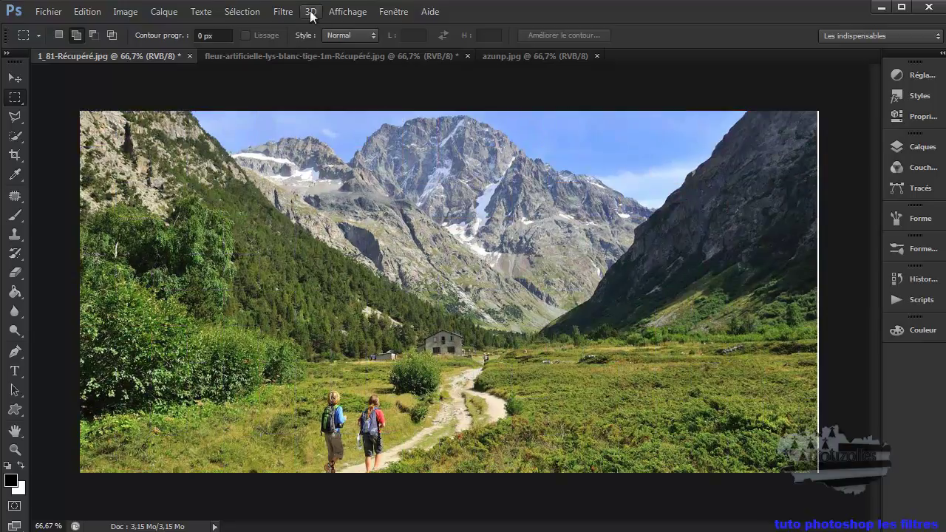
Apply the Carrelage filter with 10 tiles, a 10 % maximum offset and Image d'origine for undefined areas, and undo it
left_click(284, 11)
mouse_move(304, 202)
left_click(239, 203)
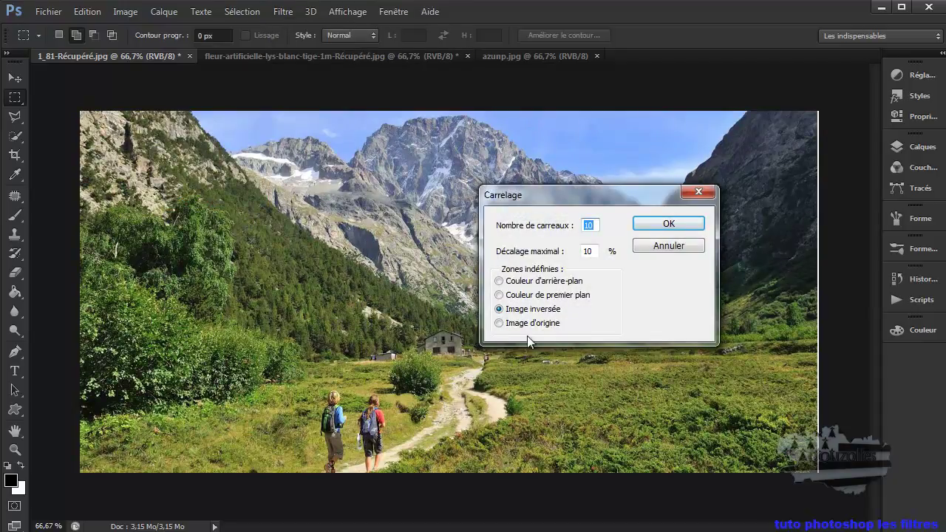
left_click(516, 325)
left_click(660, 222)
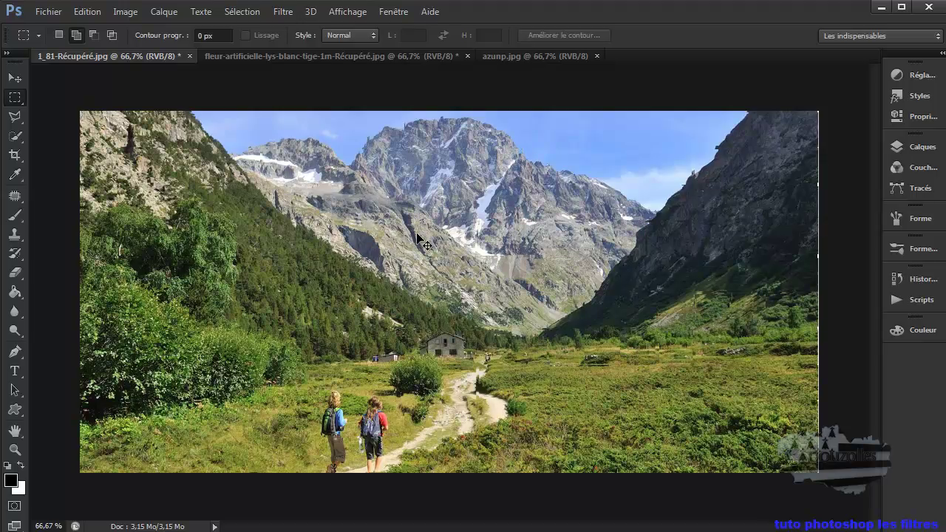
key("ctrl+z")
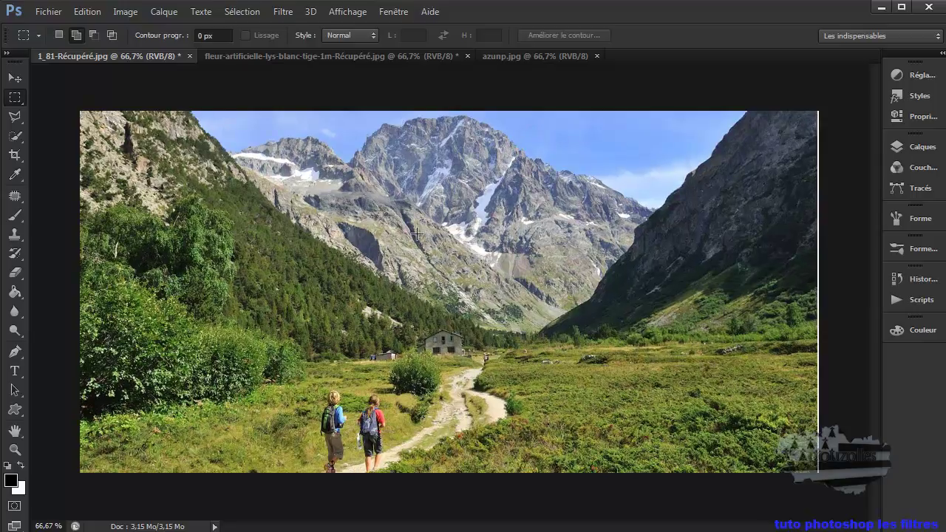
Render the Nuages filter directly on the background layer, and undo it
left_click(287, 12)
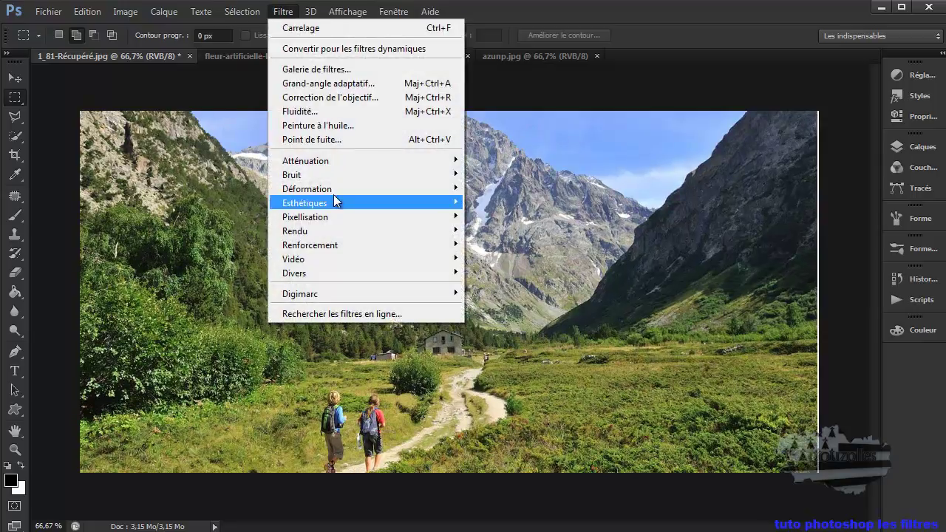
mouse_move(336, 231)
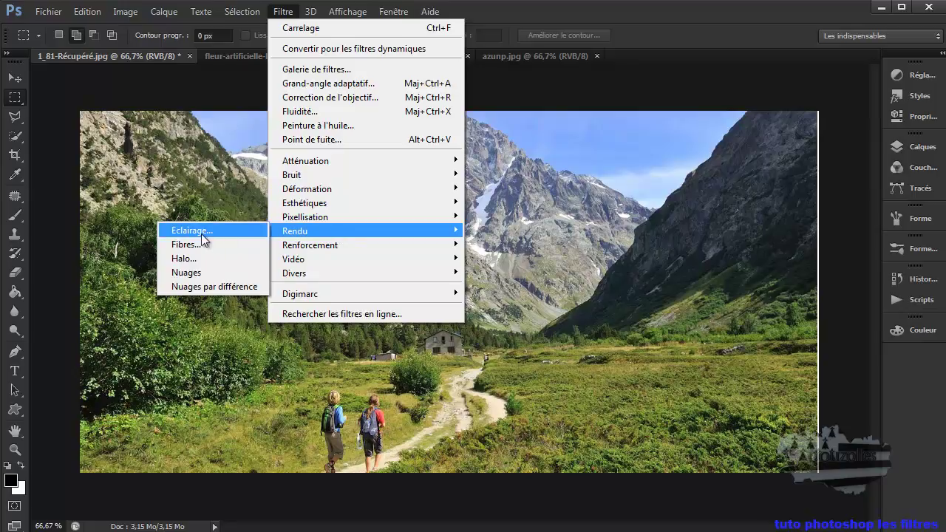
left_click(206, 278)
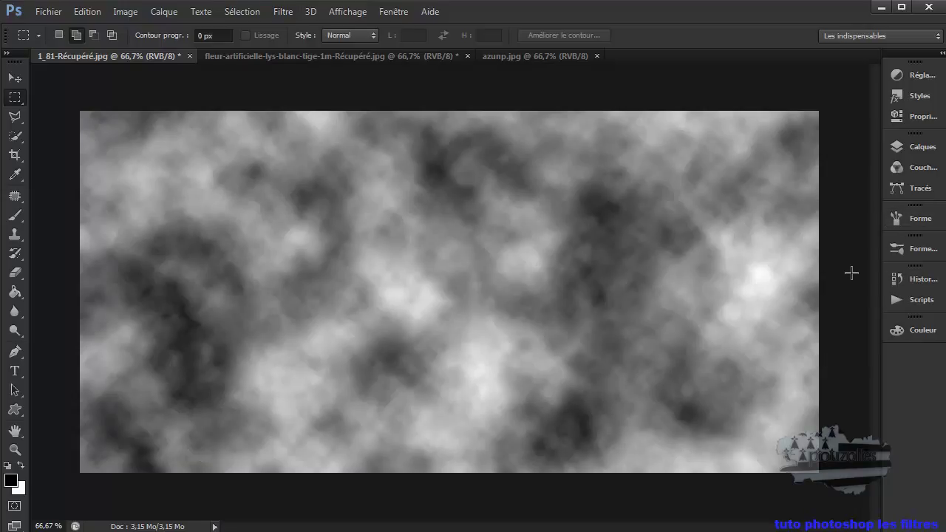
left_click(912, 147)
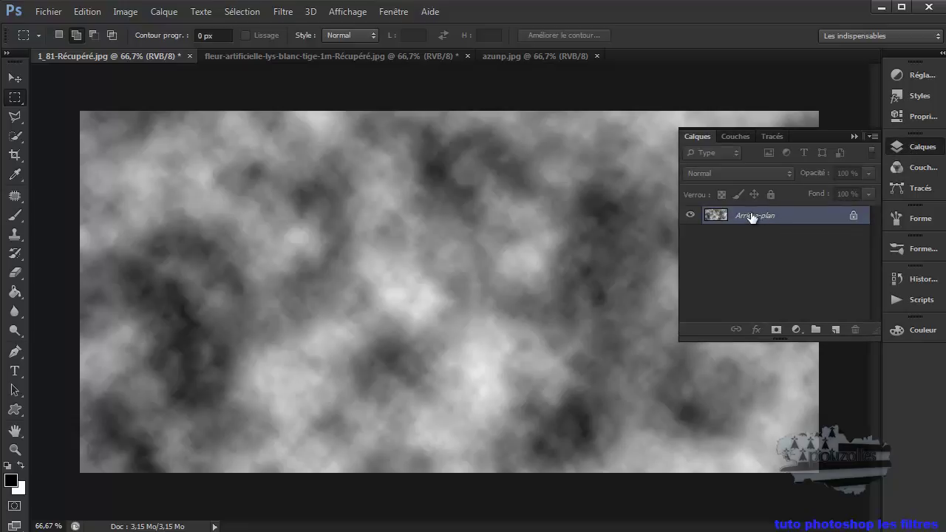
key("ctrl+z")
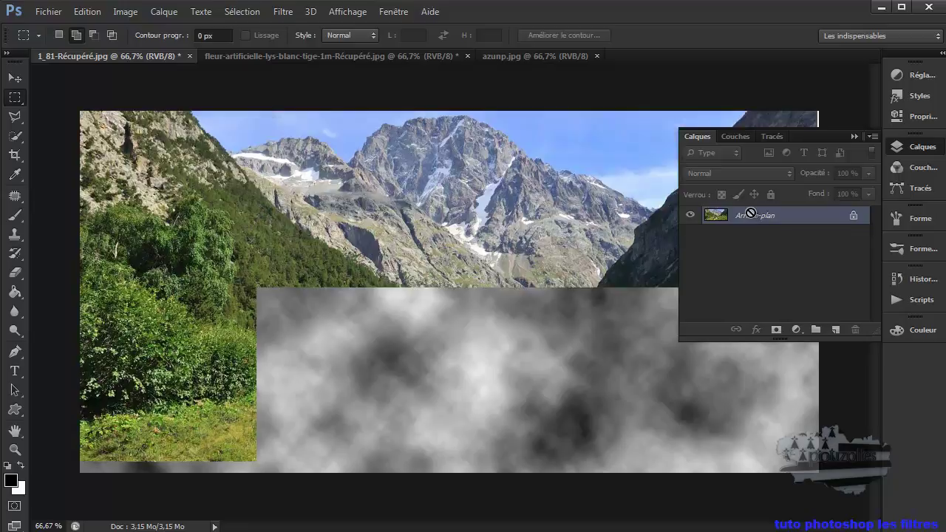
Duplicate the background layer and render the Nuages filter on the copy
left_click_drag(770, 219, 836, 331)
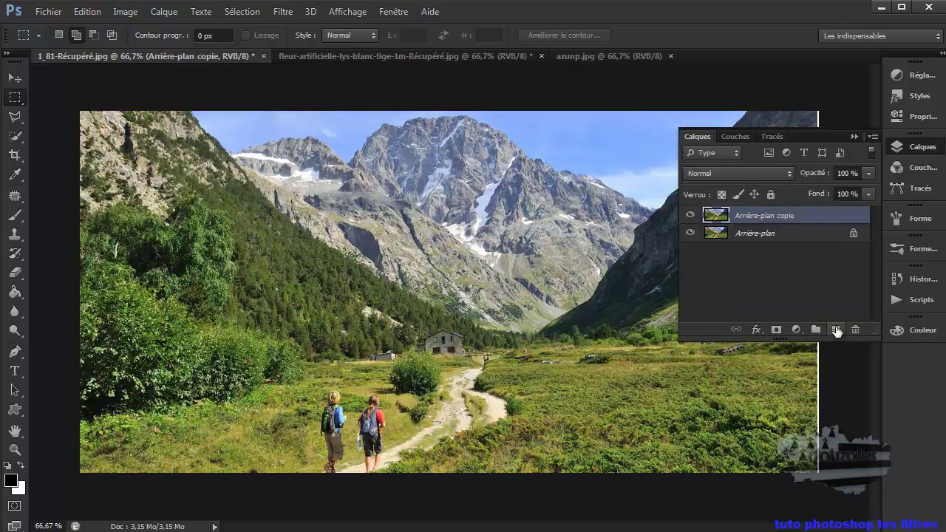
left_click(282, 12)
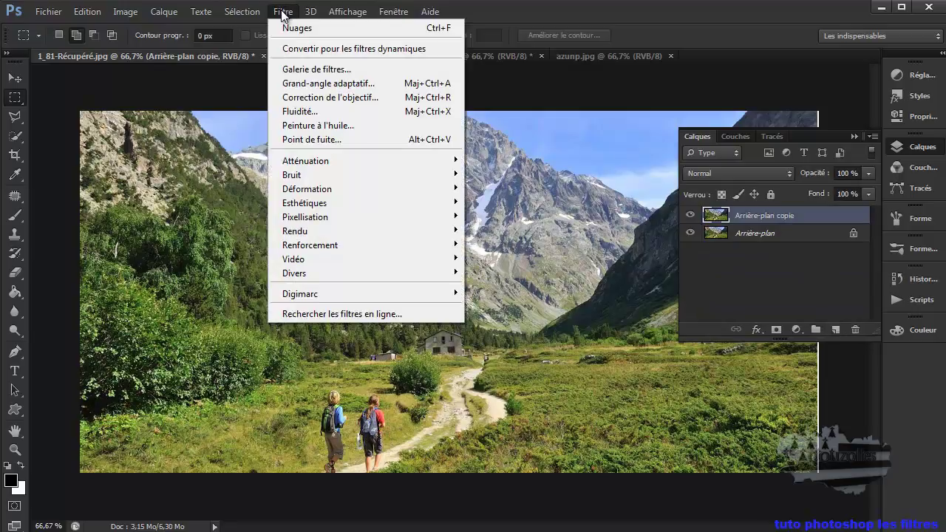
left_click(318, 30)
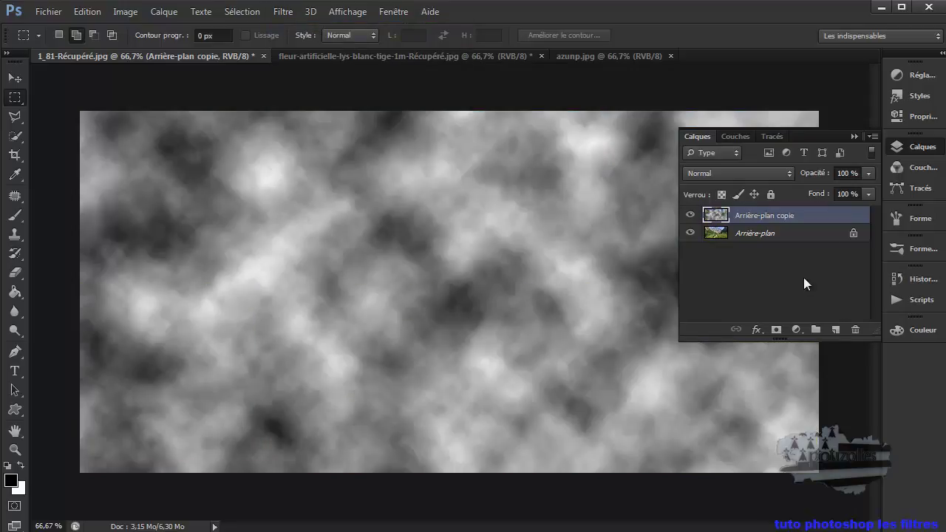
Blend the clouds layer over the photo in Superposition mode with its fill at 44 %, and delete that layer
left_click(786, 171)
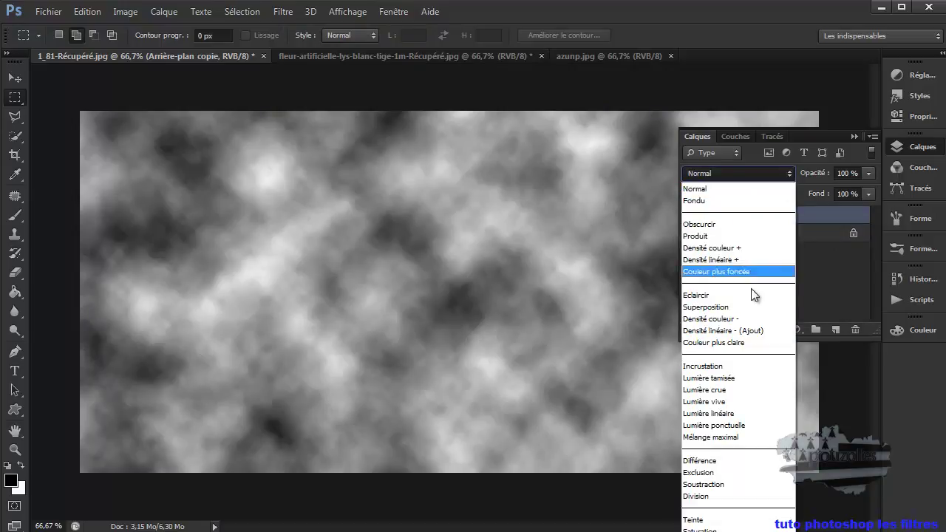
left_click(725, 307)
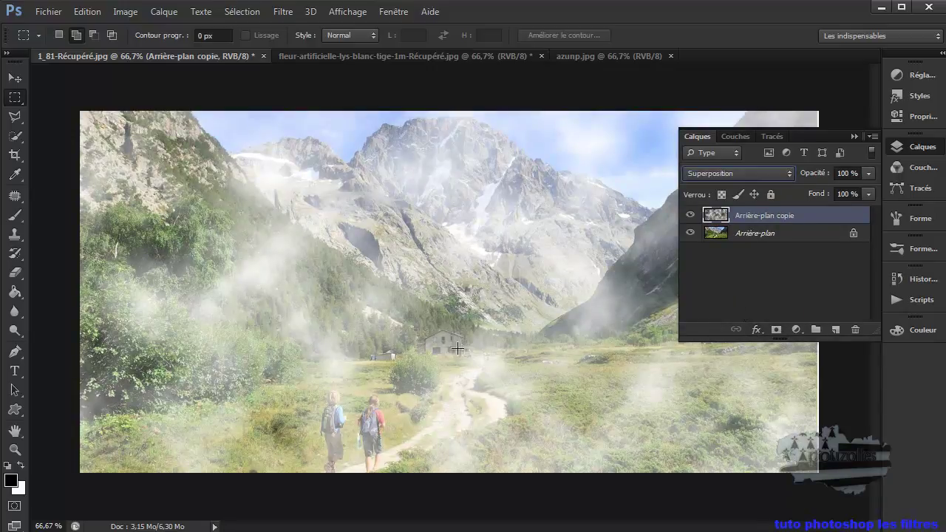
left_click_drag(819, 174, 781, 197)
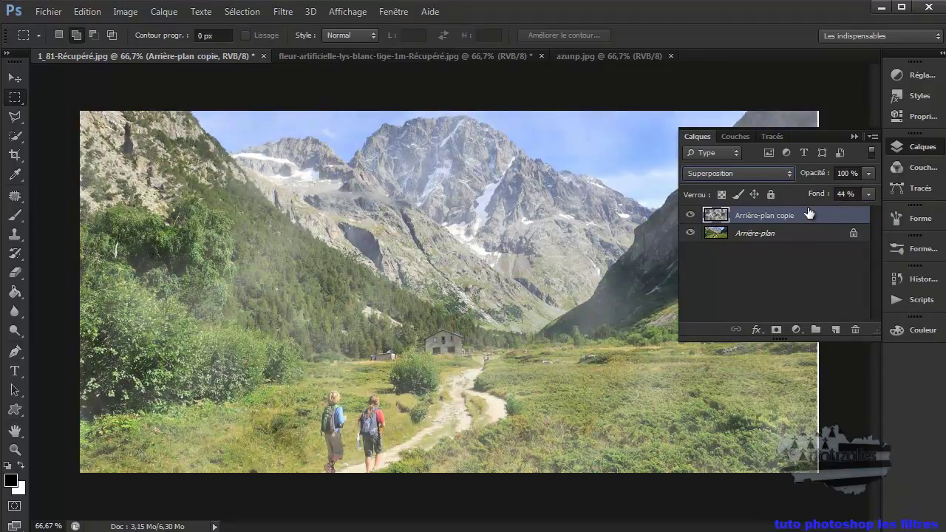
left_click_drag(809, 216, 854, 327)
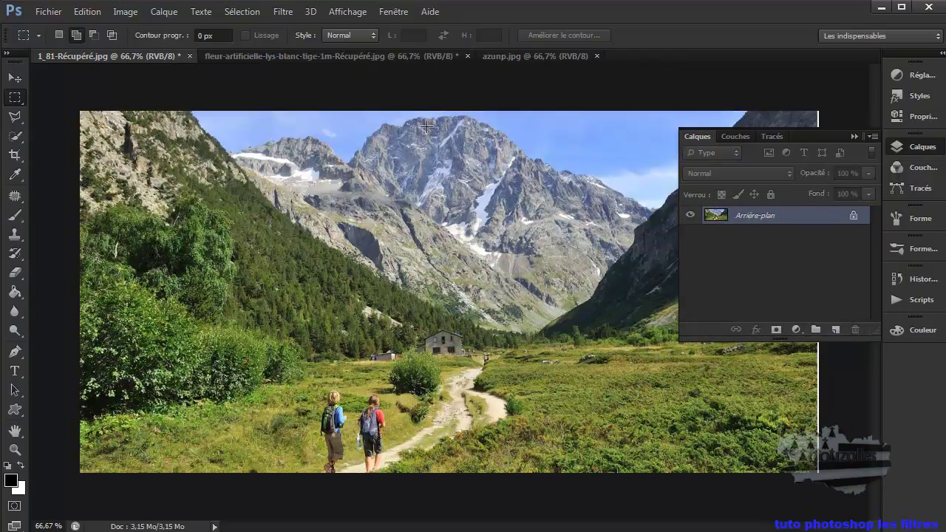
Apply a Halo lens flare with 100 % brightness and the 50-300 mm zoom lens on the bend of the path, and undo it
left_click(284, 13)
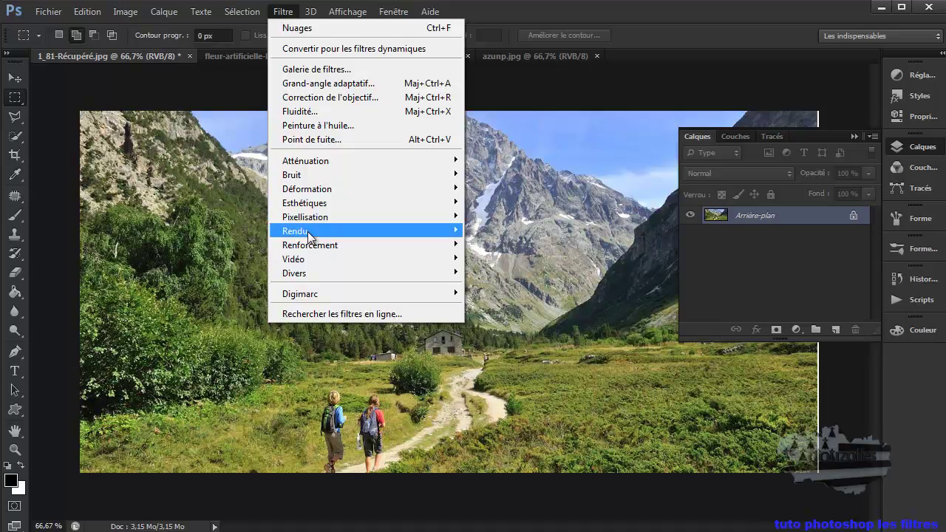
mouse_move(309, 234)
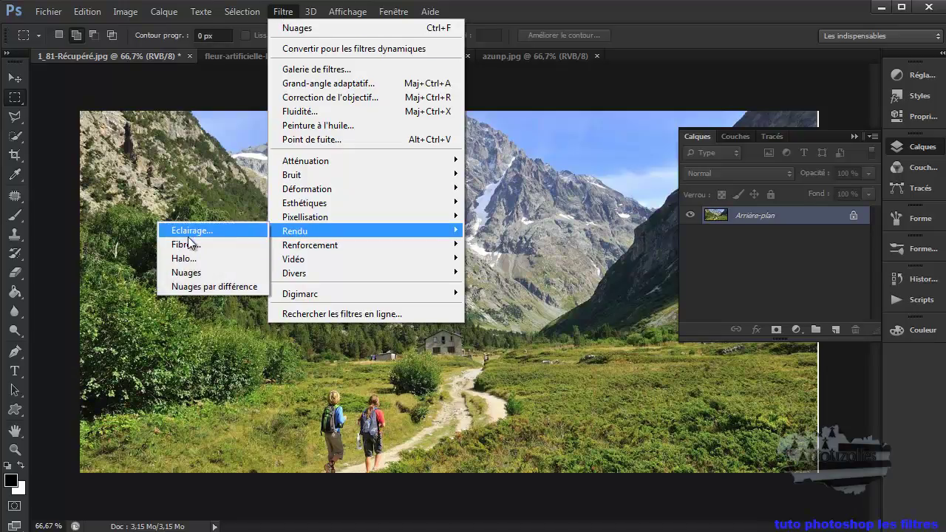
left_click(189, 258)
left_click_drag(455, 140, 160, 223)
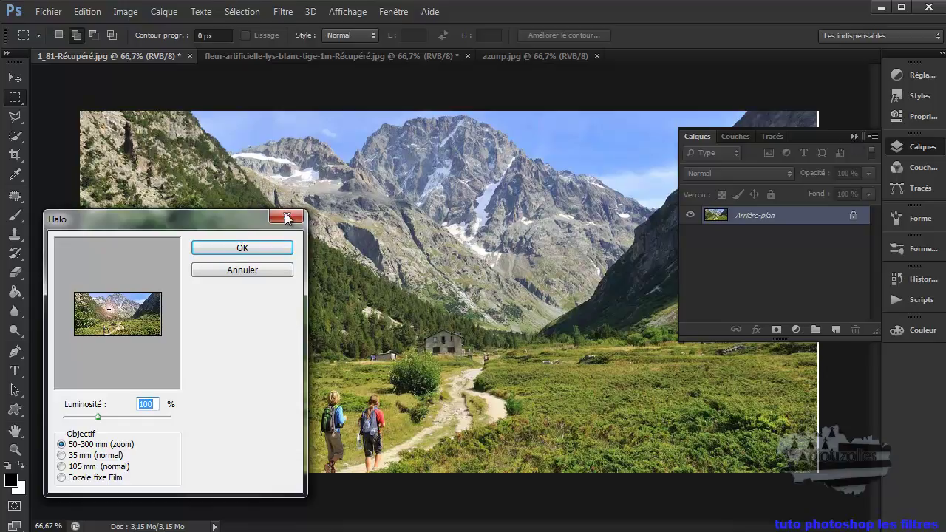
left_click_drag(189, 221, 199, 142)
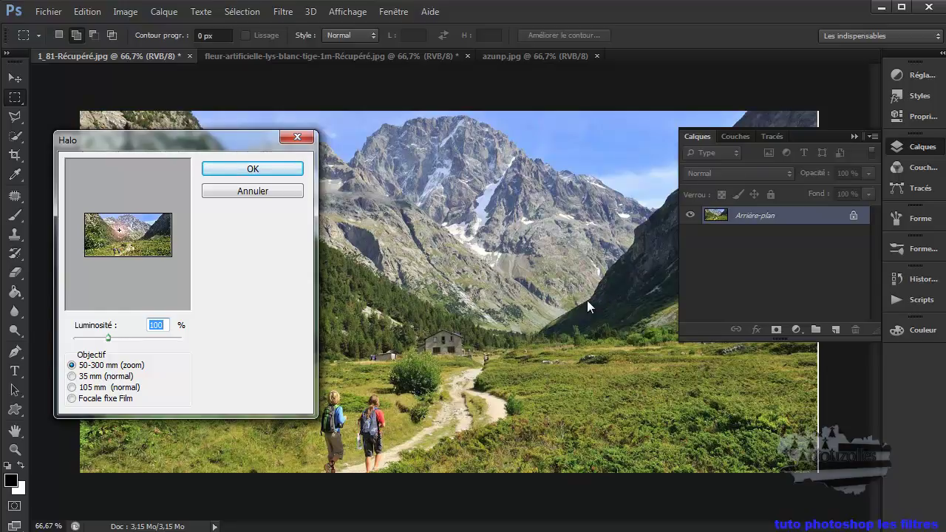
left_click_drag(119, 233, 144, 224)
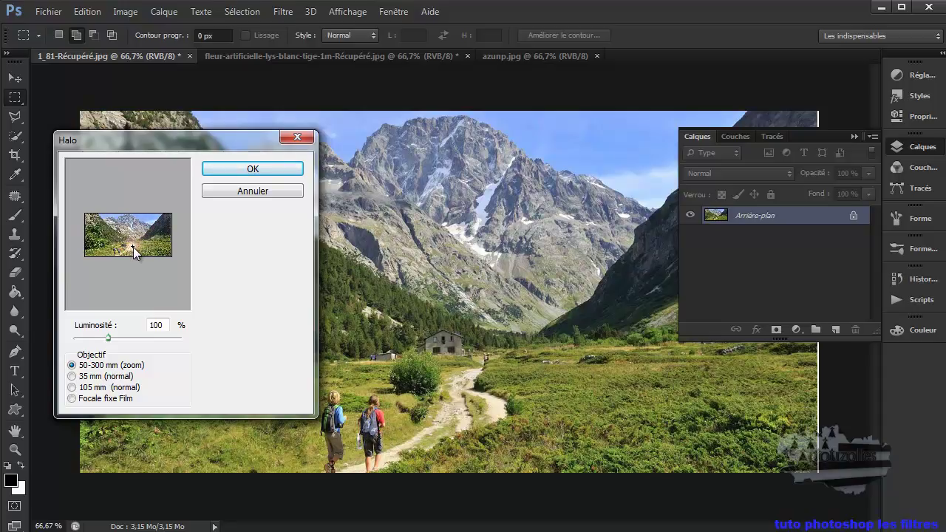
left_click(256, 165)
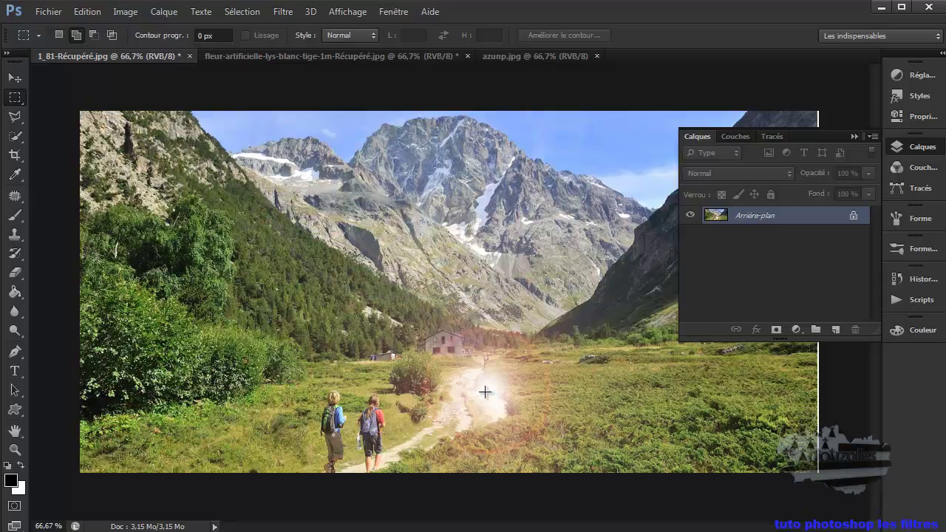
key("ctrl+z")
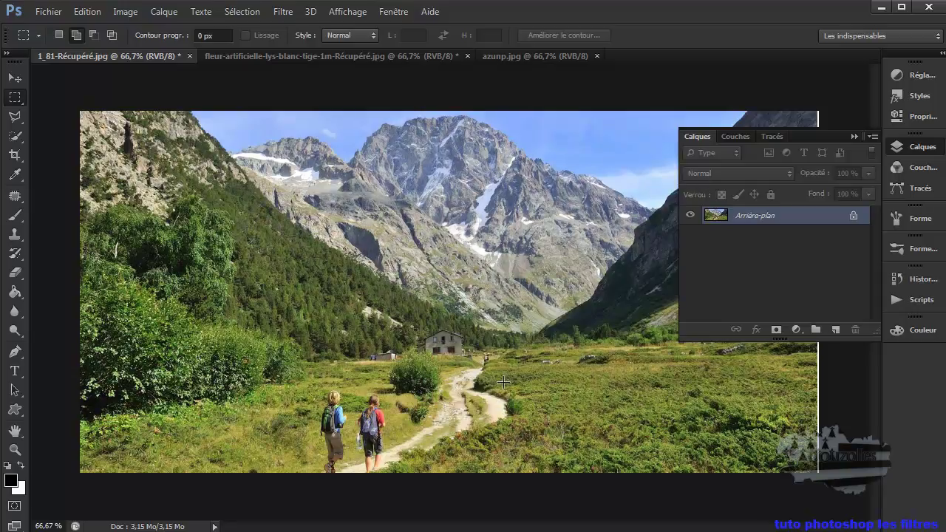
Open the filter gallery for the landscape and expand the Artistiques category
left_click(285, 13)
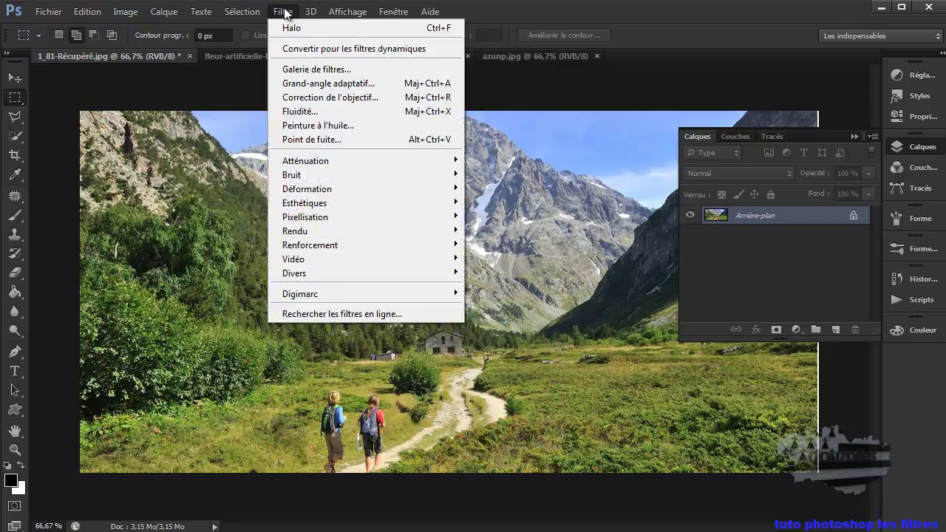
left_click(328, 69)
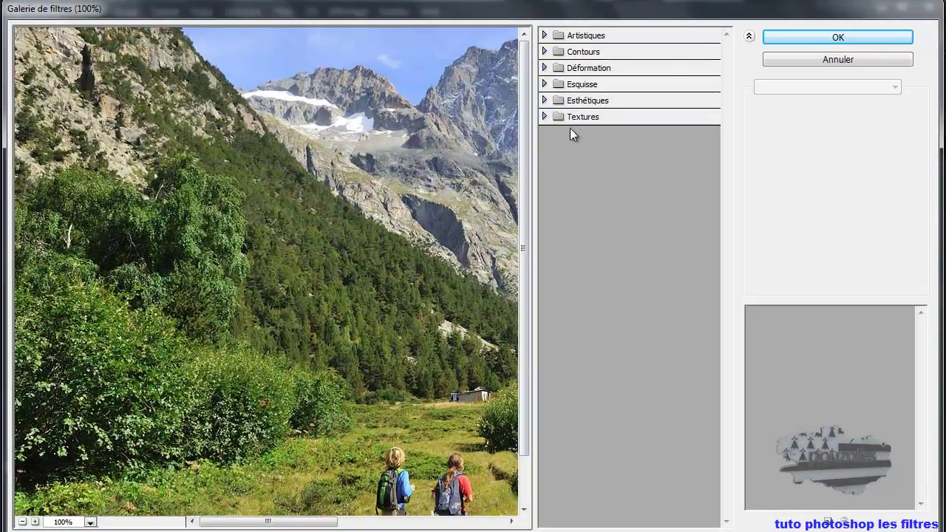
left_click_drag(405, 319, 171, 226)
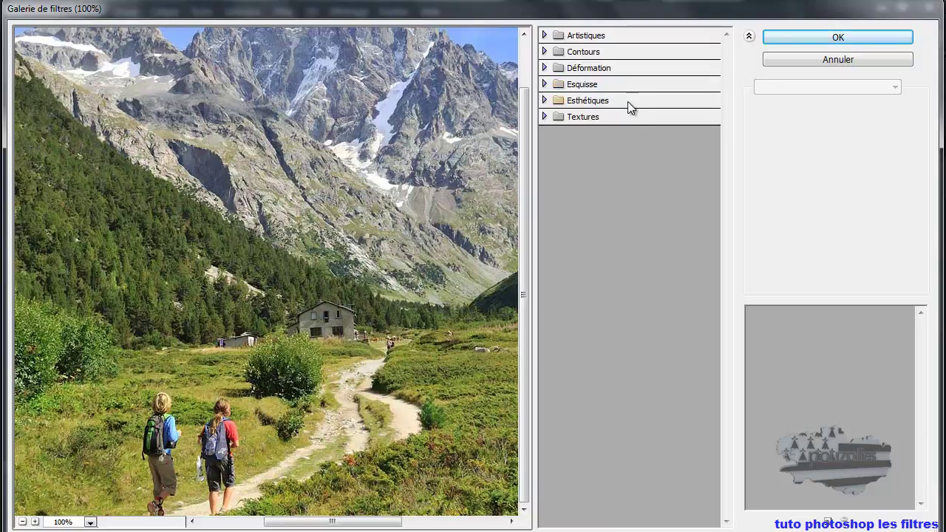
left_click(545, 35)
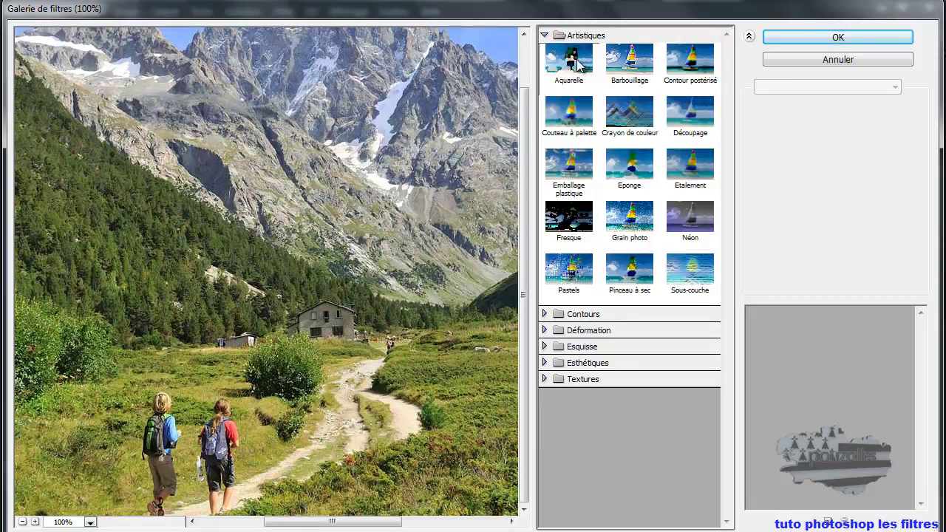
Try the Couteau à palette filter with Epaisseur 6 and Détail 2 on the landscape
left_click(577, 120)
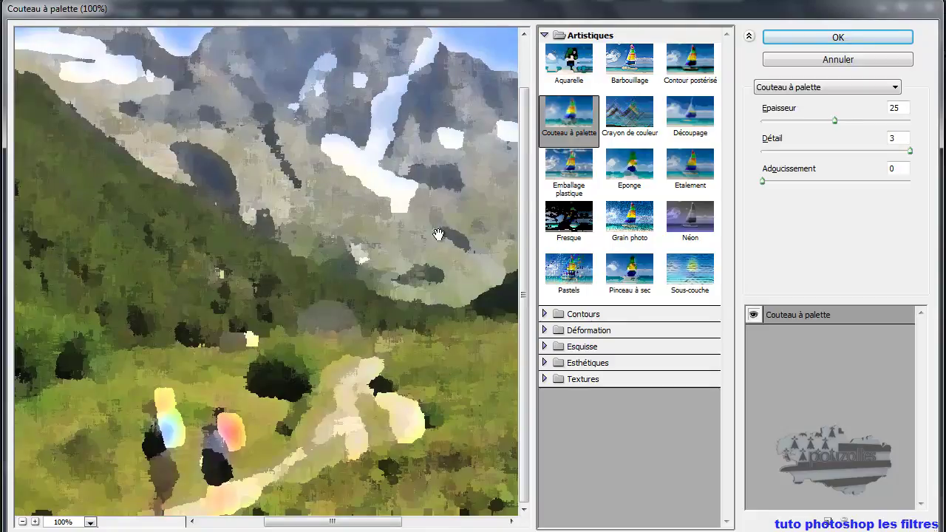
left_click_drag(834, 121, 778, 124)
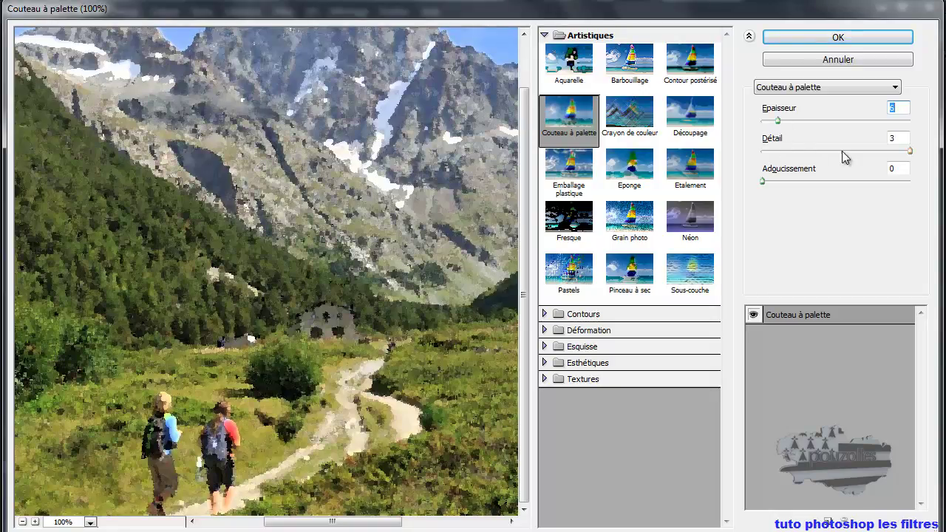
left_click_drag(905, 157, 847, 159)
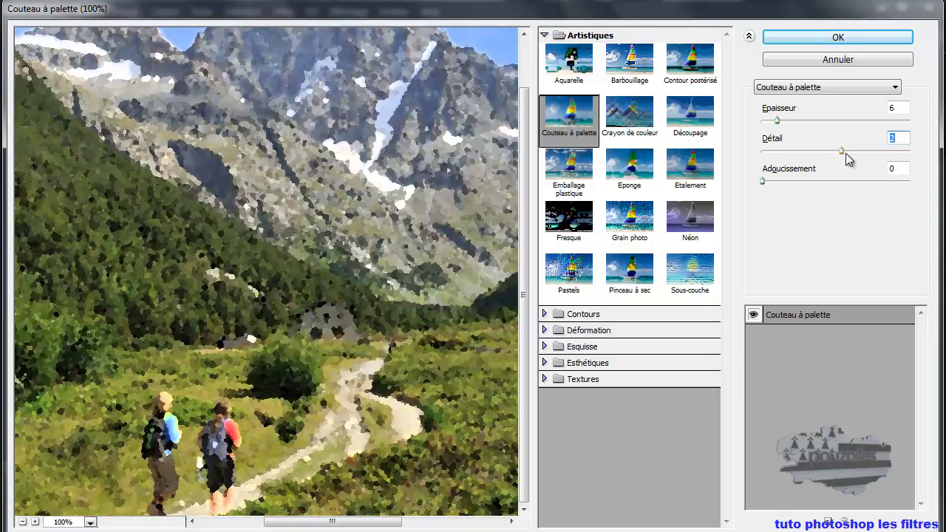
Try the Crayon de couleur filter on the landscape with Epaisseur 2, Pression 12 and Clarté du papier 15
left_click(642, 118)
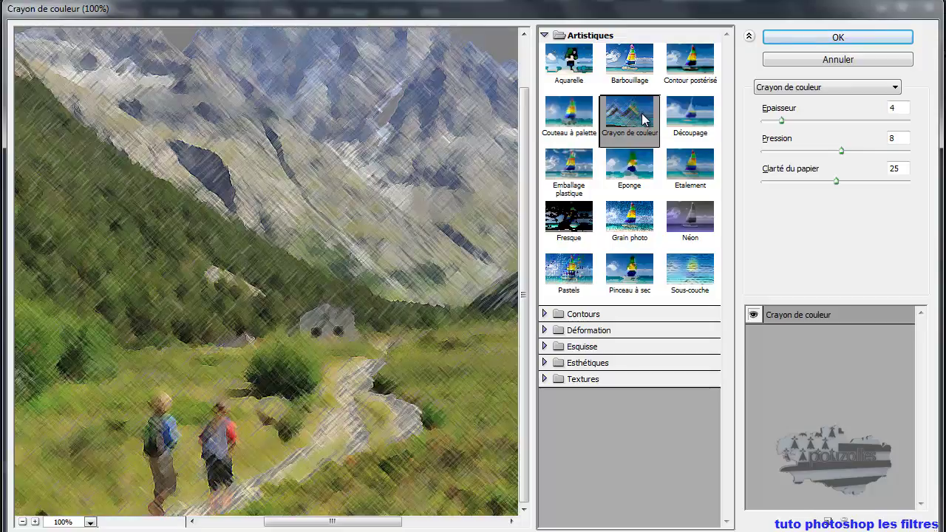
left_click_drag(783, 122, 773, 125)
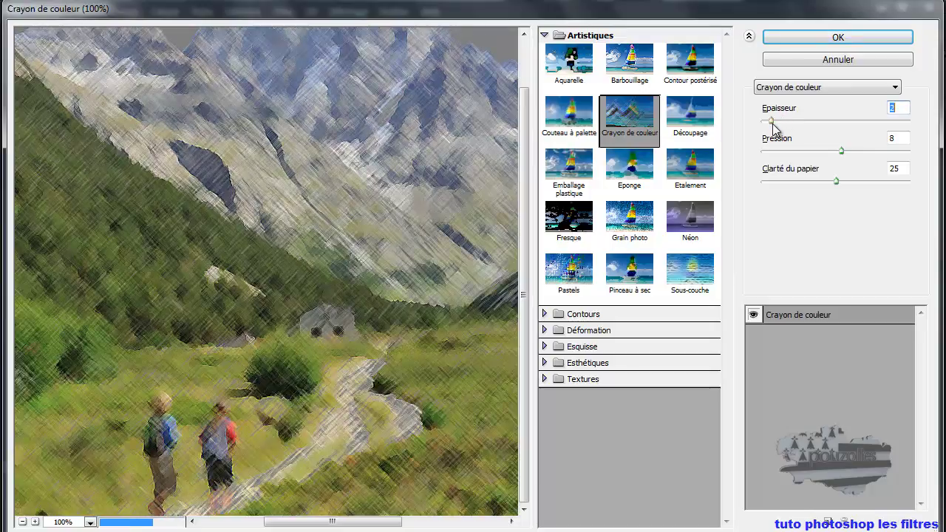
left_click_drag(845, 156, 870, 161)
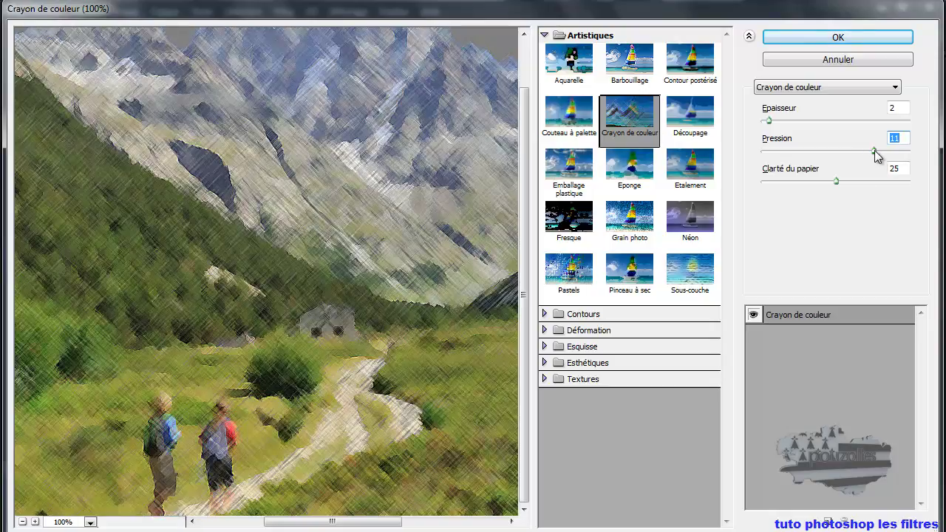
left_click_drag(873, 155, 886, 154)
left_click_drag(839, 181, 779, 184)
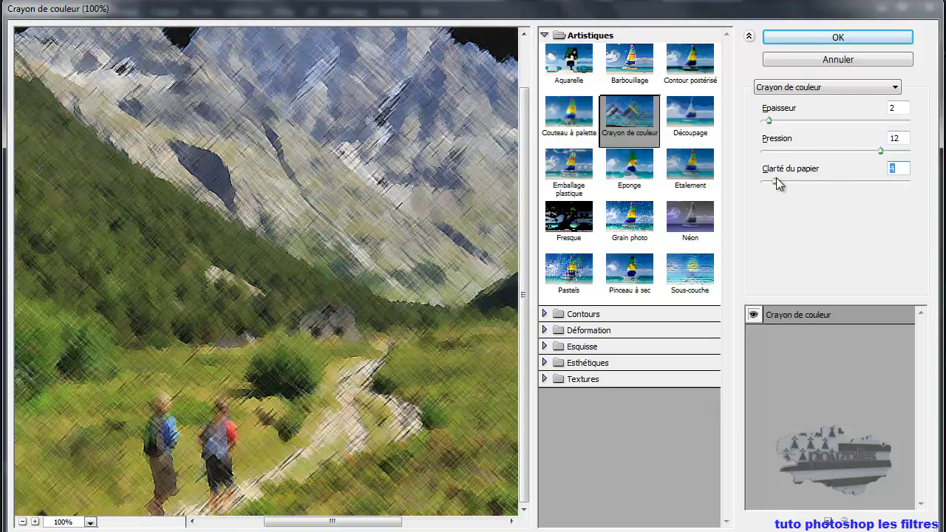
left_click_drag(778, 184, 809, 184)
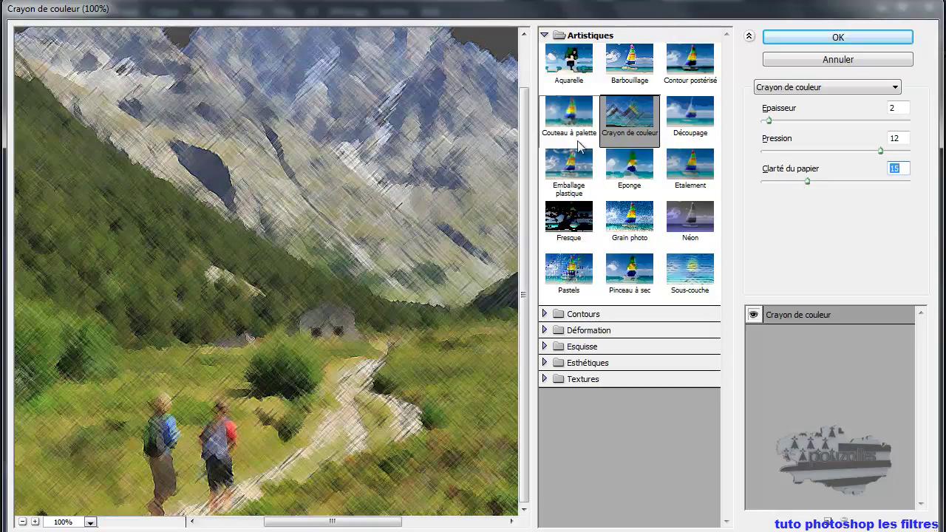
Collapse the Artistiques category, expand Contours and try the Contour encré filter on the landscape
left_click(546, 36)
left_click(545, 51)
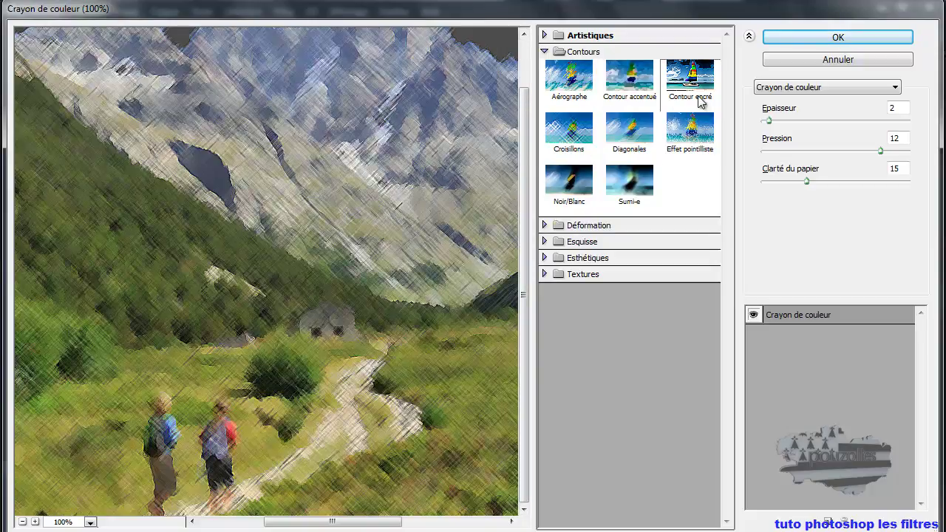
left_click(690, 70)
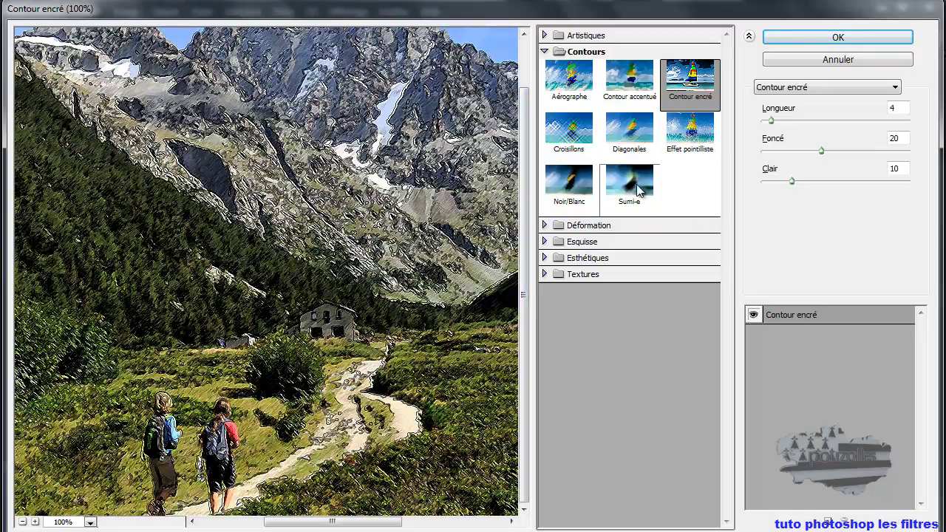
Expand the Déformation category and preview Lueur diffuse, Océan and Verre on the landscape, returning to Lueur diffuse
left_click(544, 225)
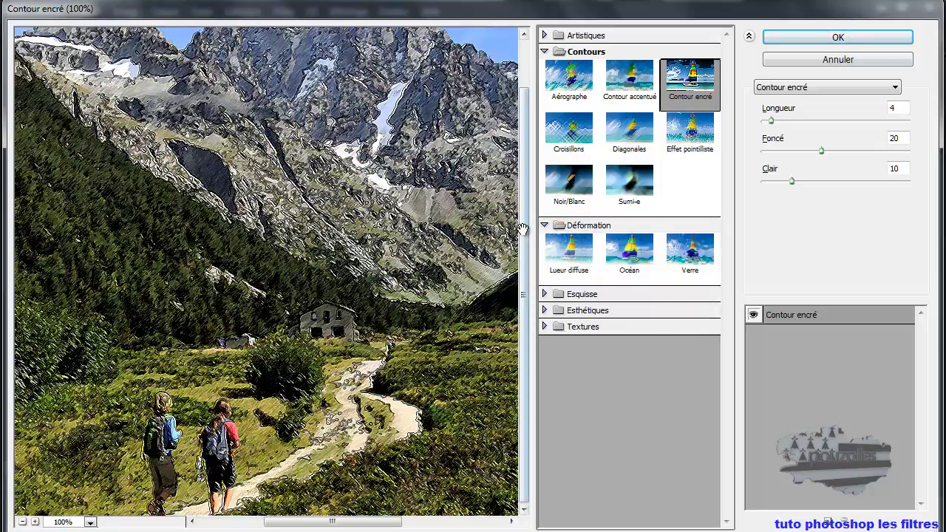
left_click(577, 255)
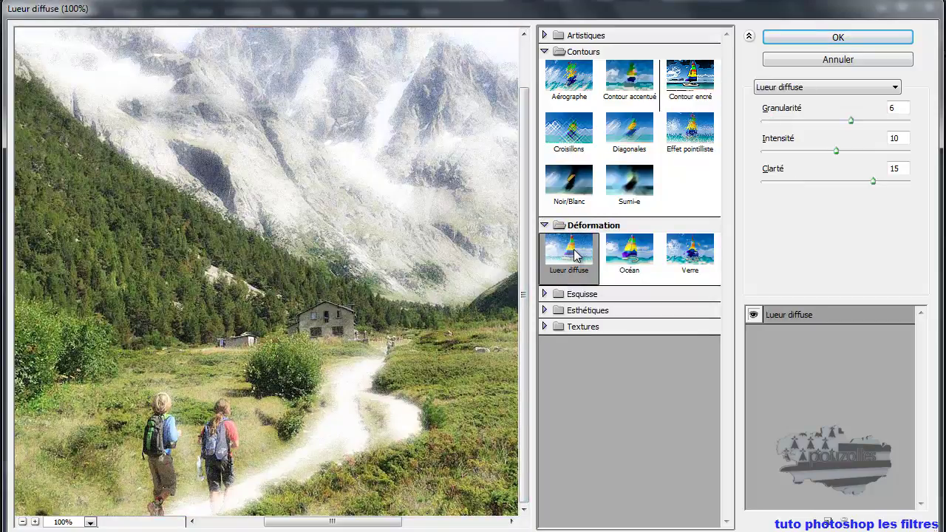
left_click(630, 254)
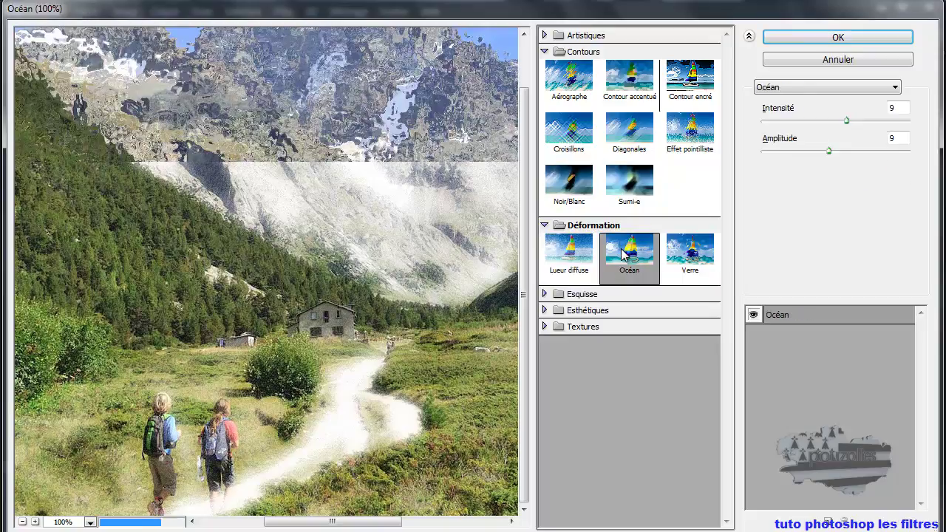
left_click(692, 253)
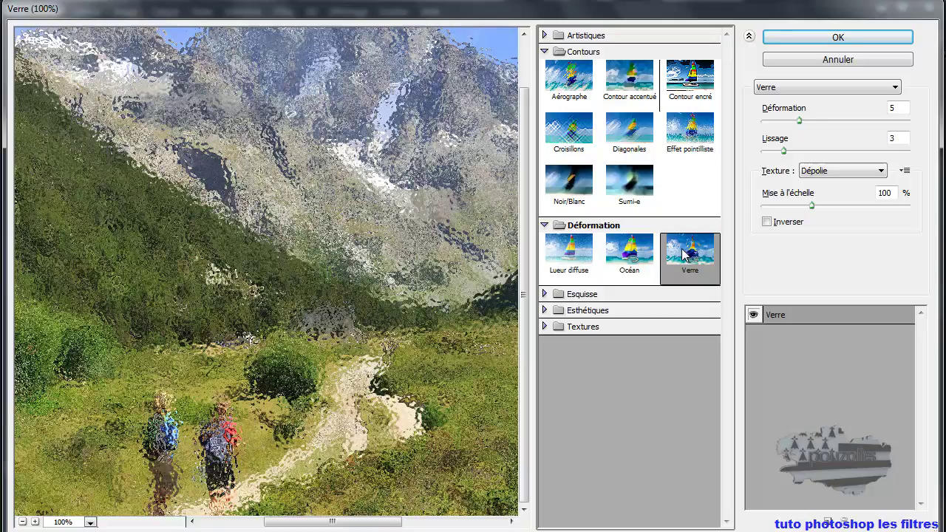
left_click(570, 251)
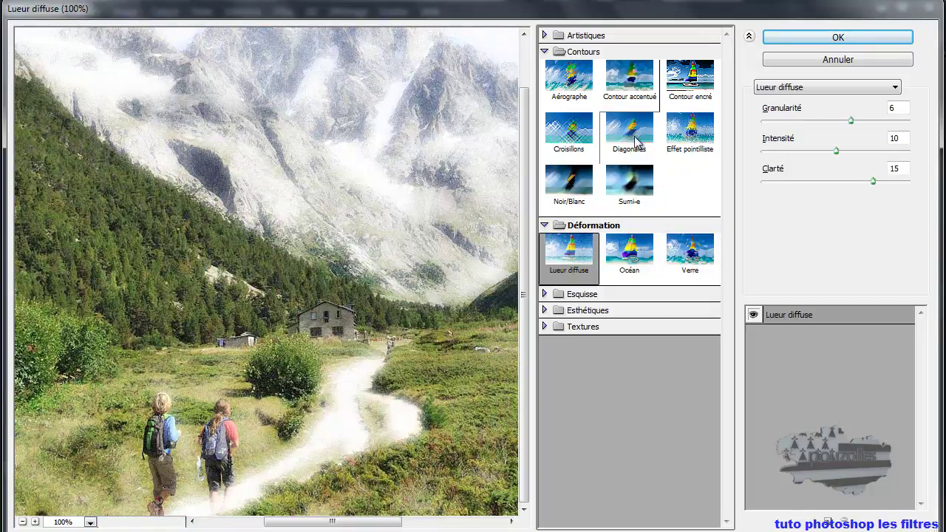
Alternate the single effect layer between Contour encré and Lueur diffuse, ending on Contour encré
left_click(688, 80)
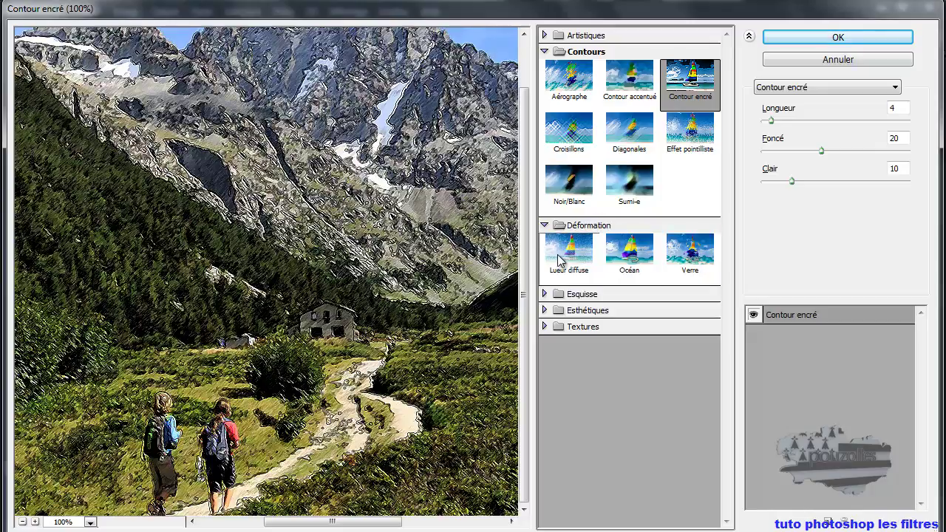
left_click(588, 256)
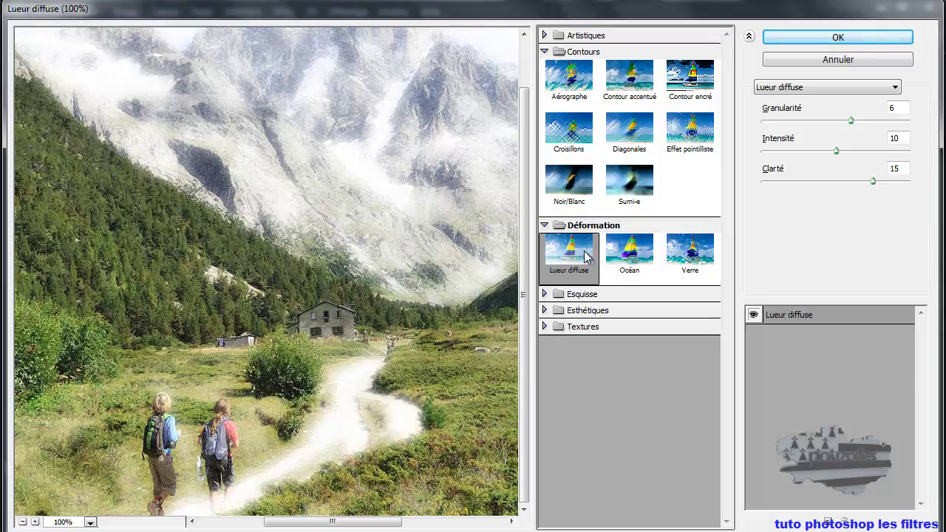
left_click(684, 80)
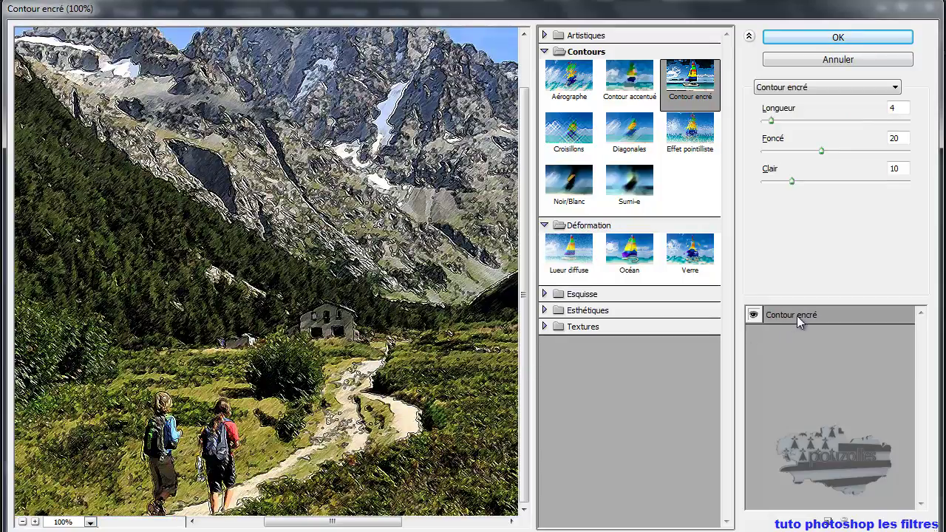
left_click(575, 253)
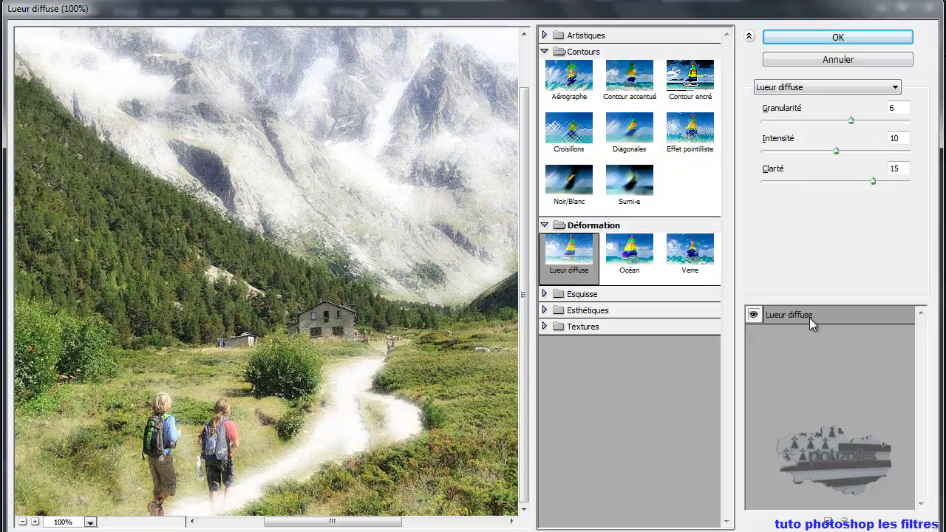
left_click(697, 82)
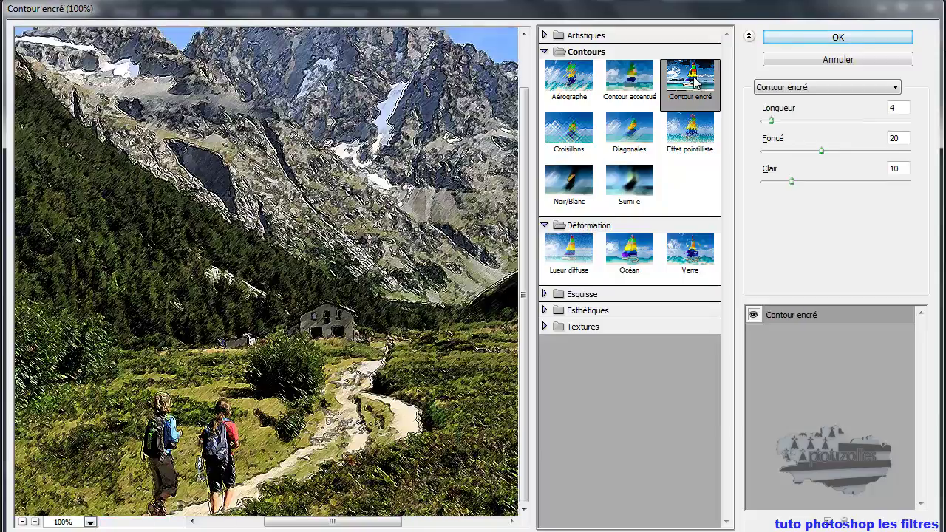
Add a Lueur diffuse effect layer above Contour encré and toggle each effect's visibility off and on to compare them
left_click(828, 522)
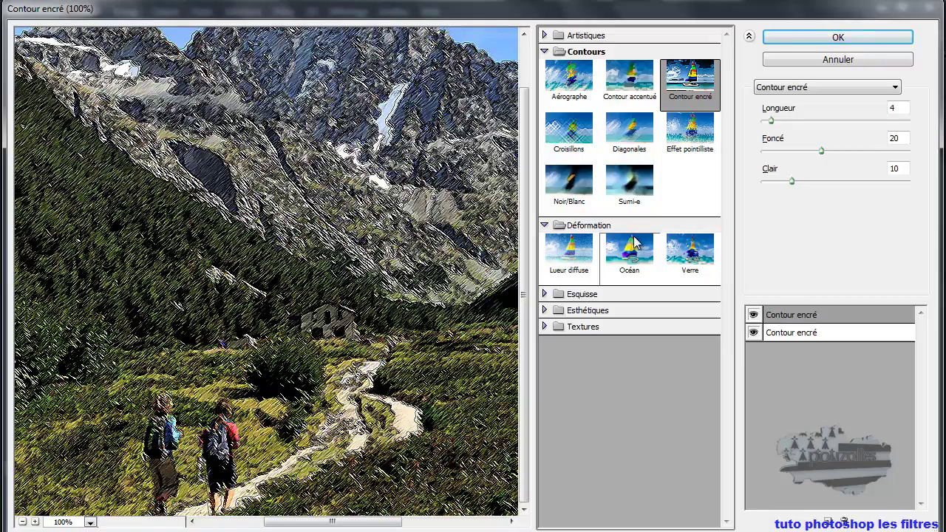
left_click(571, 253)
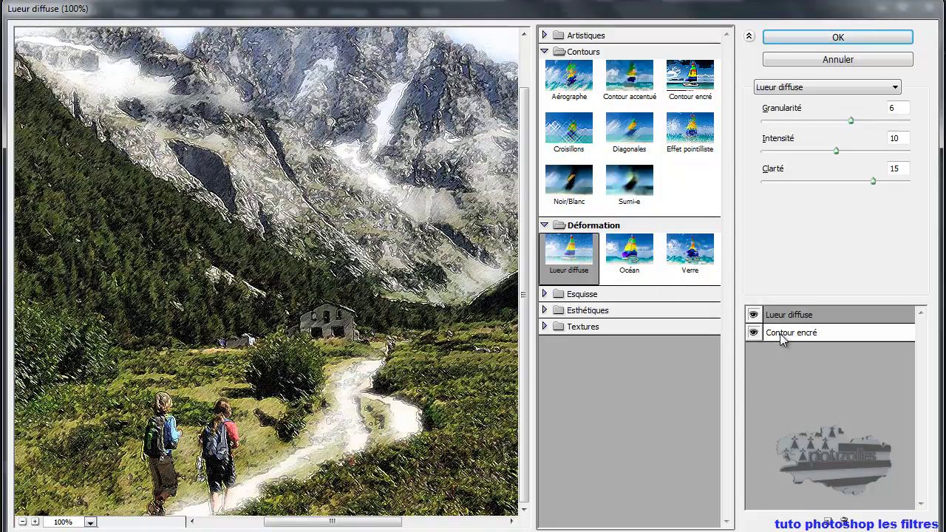
left_click(754, 334)
left_click(754, 333)
left_click(754, 315)
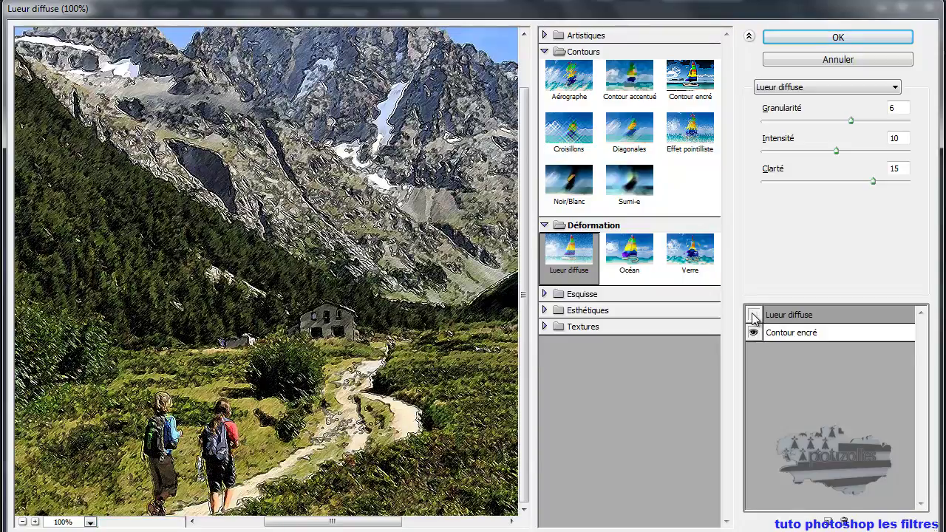
left_click(754, 315)
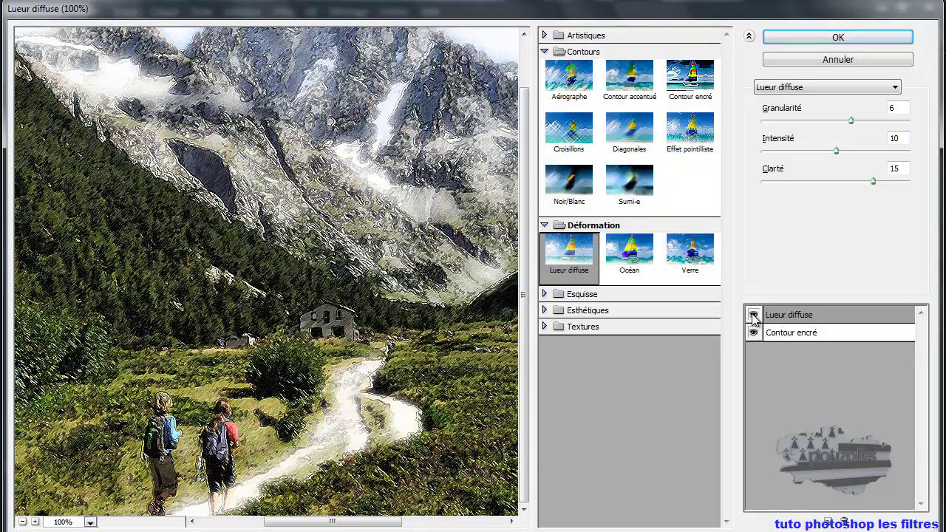
Look through the filters offered in the Esquisse and Esthétiques categories, collapsing each one again
left_click(546, 294)
scroll(667, 323, "down", 2)
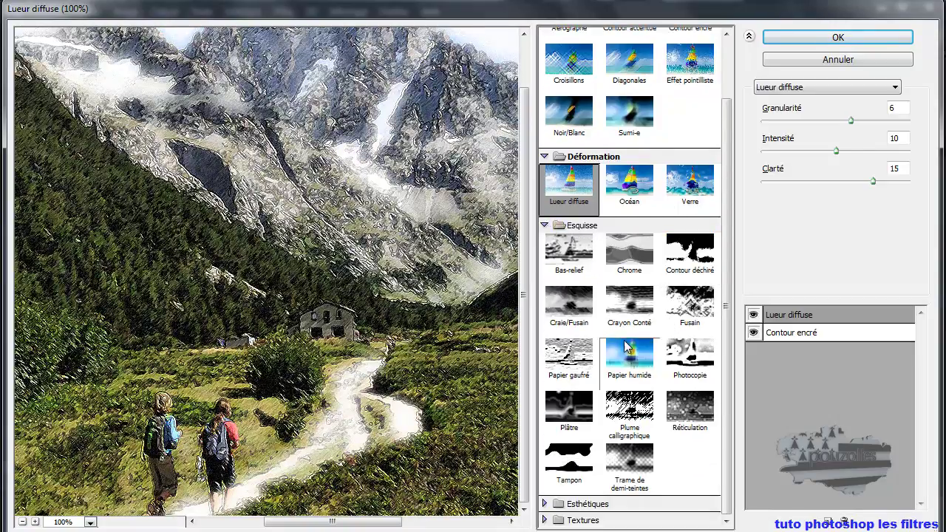
left_click(544, 225)
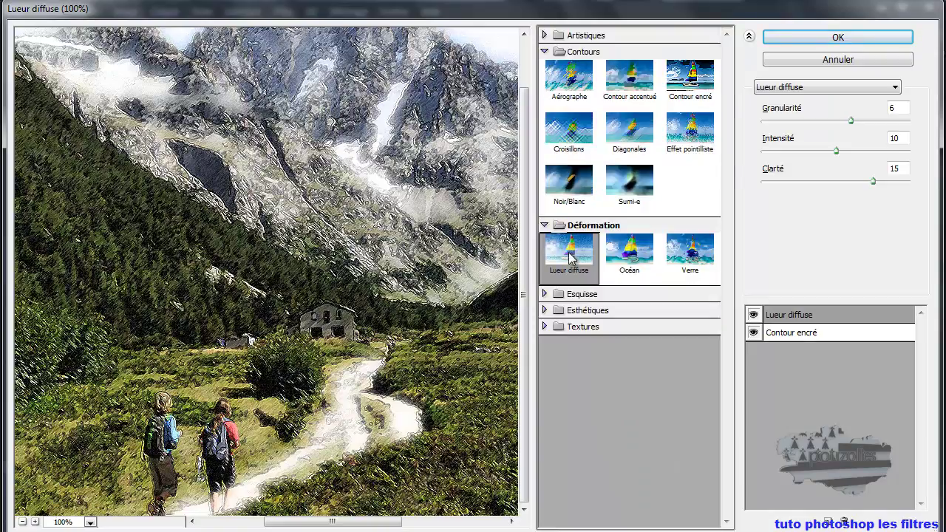
left_click(546, 312)
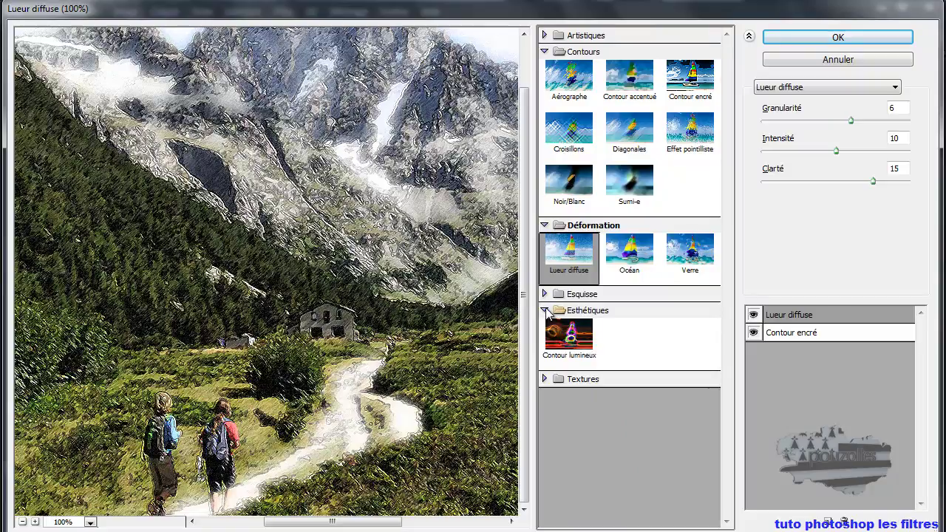
left_click(546, 311)
left_click(545, 311)
left_click(546, 311)
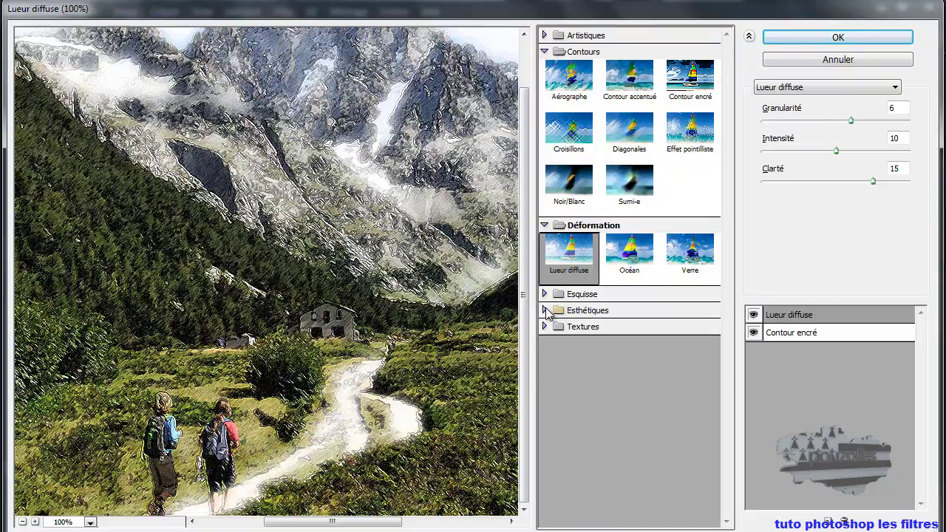
Add a Patchwork texture effect layer with Taille du carré 1 and Relief 3 above the other two, and cancel the filter gallery
left_click(545, 328)
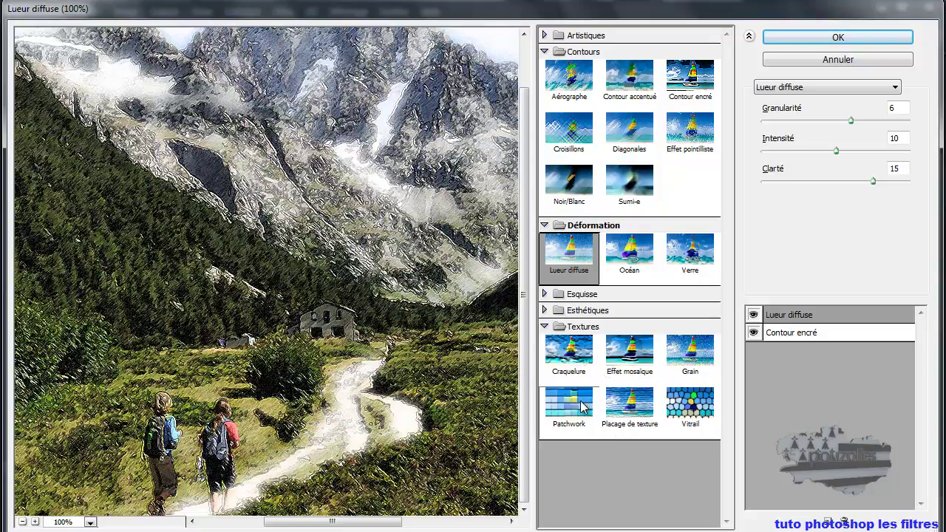
left_click(829, 521)
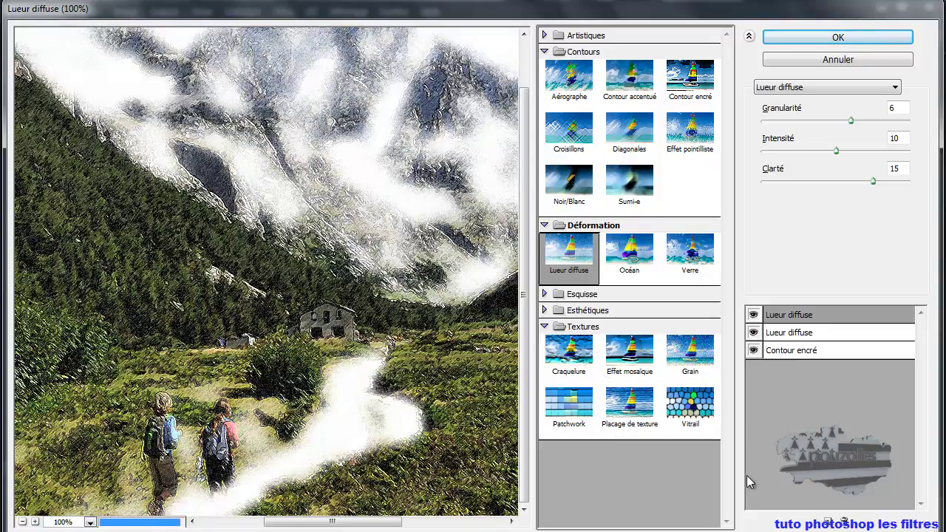
left_click(575, 408)
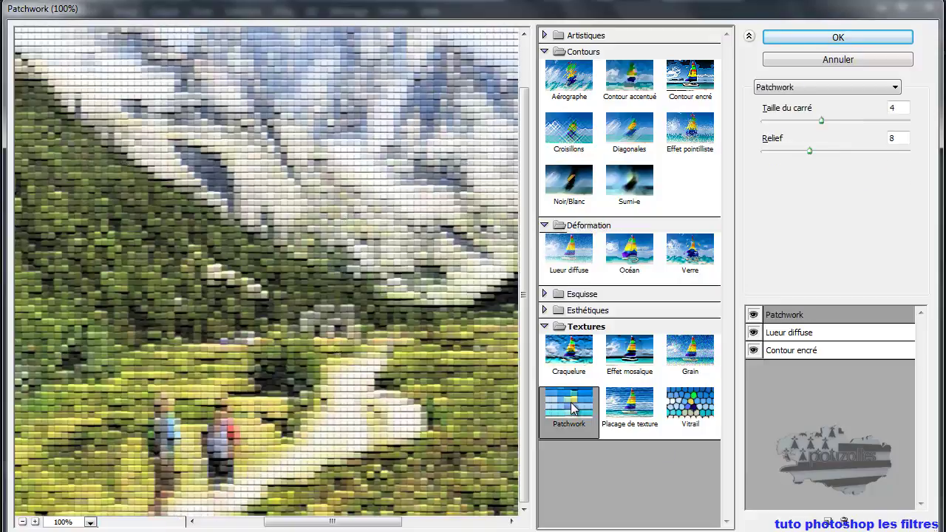
left_click_drag(821, 120, 780, 129)
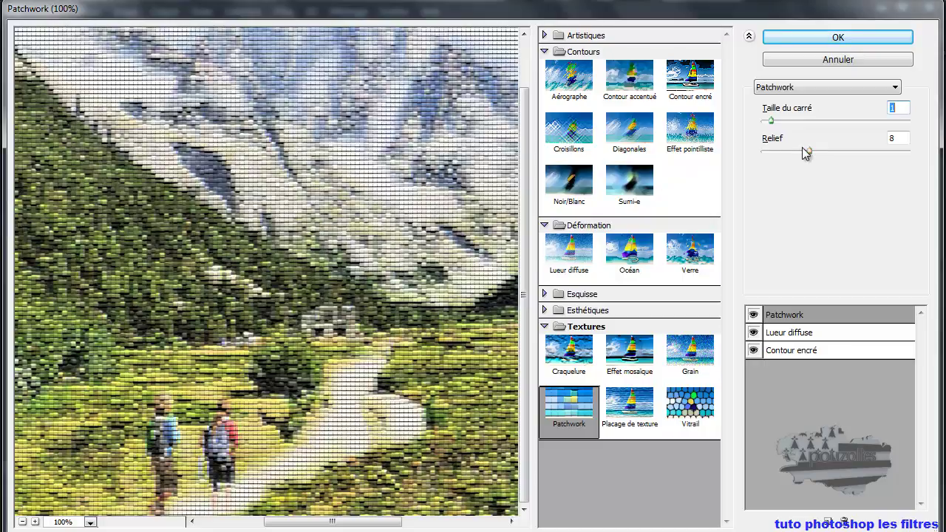
left_click_drag(809, 150, 780, 155)
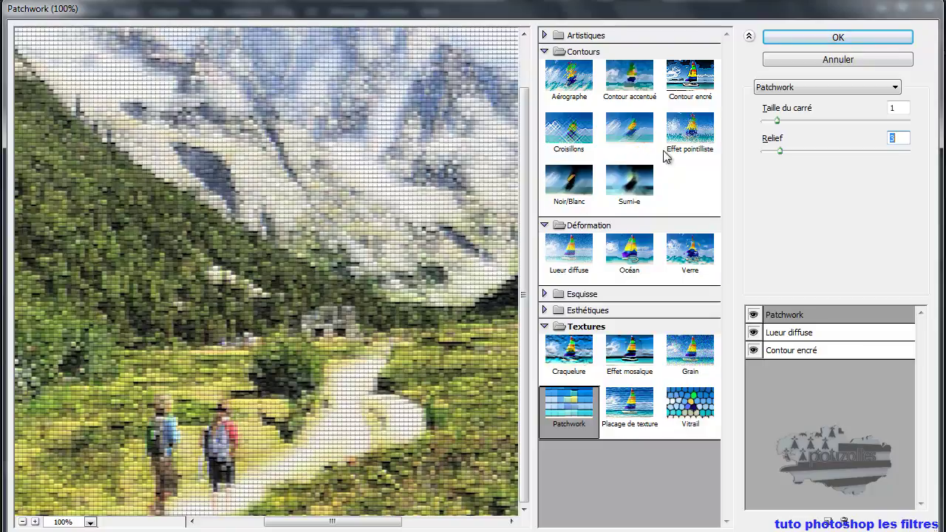
left_click(834, 60)
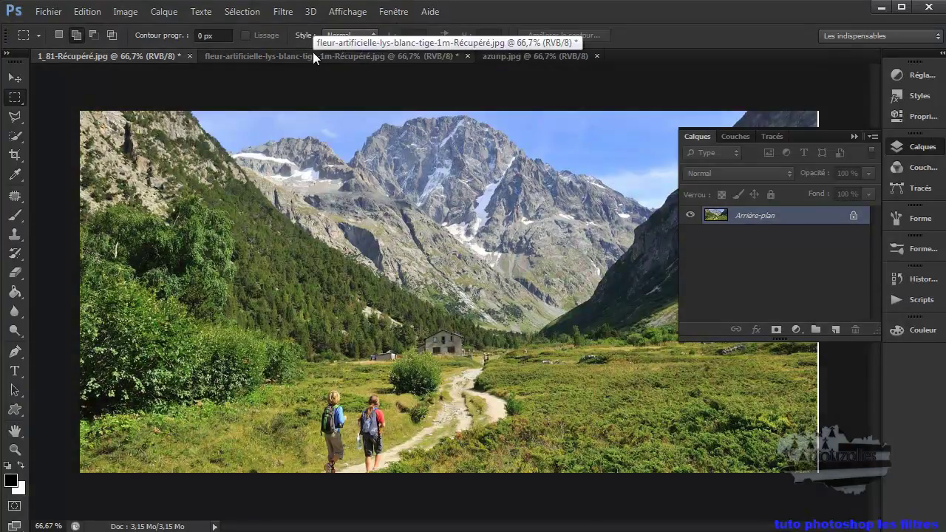
Switch to the azunp.jpg image, open the filter gallery for it and expand the Artistiques category
left_click(541, 55)
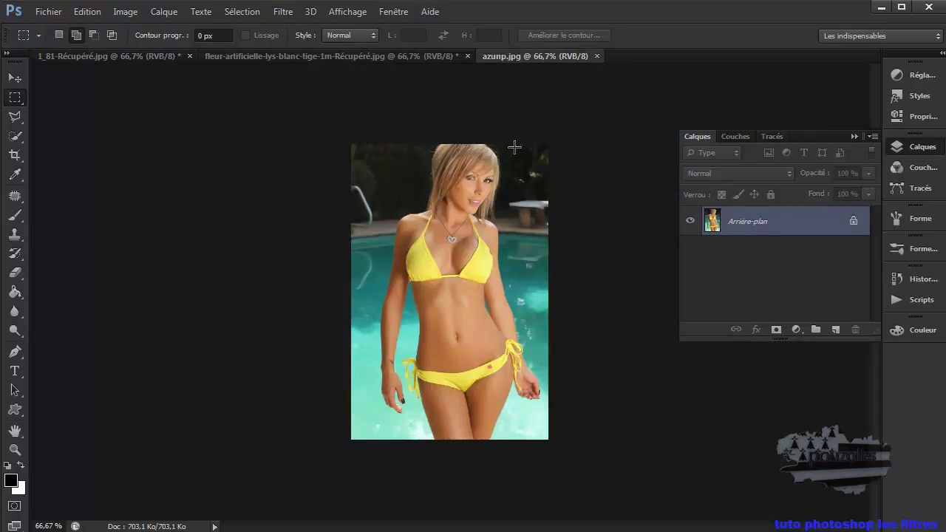
left_click(283, 11)
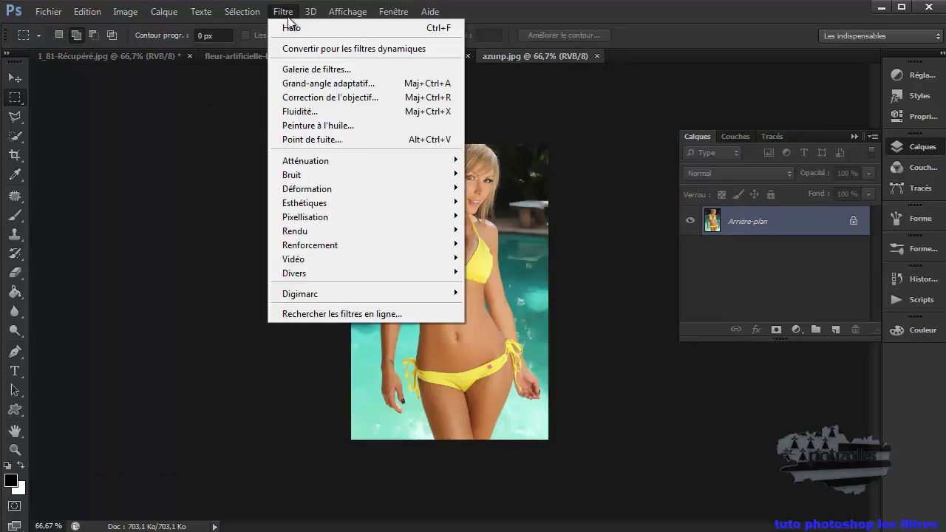
left_click(305, 69)
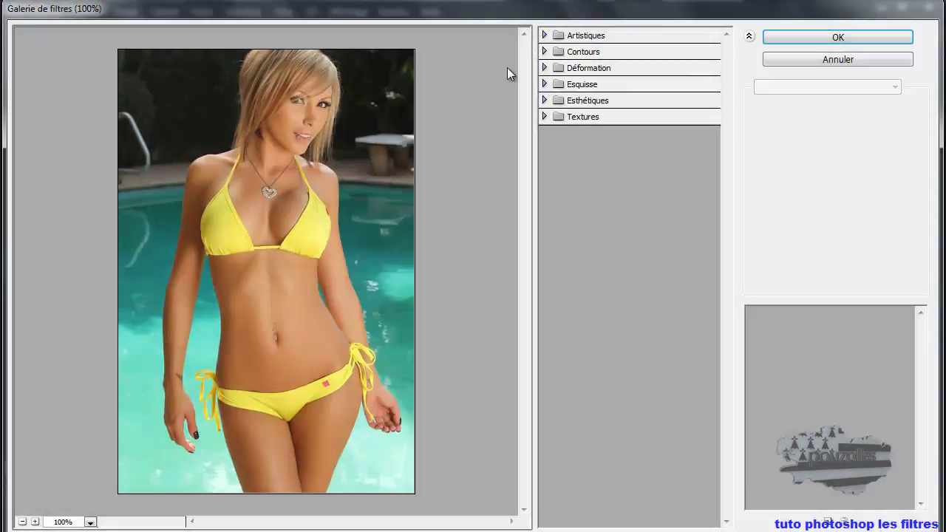
left_click(545, 36)
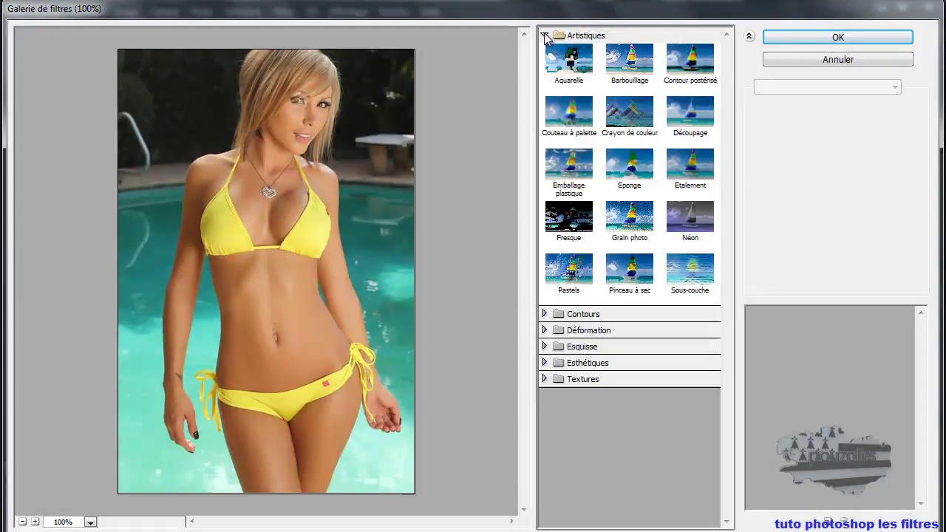
Try the Patchwork texture on the azunp.jpg image with Taille du carré 1 and Relief 4, and cancel the filter gallery
left_click(545, 36)
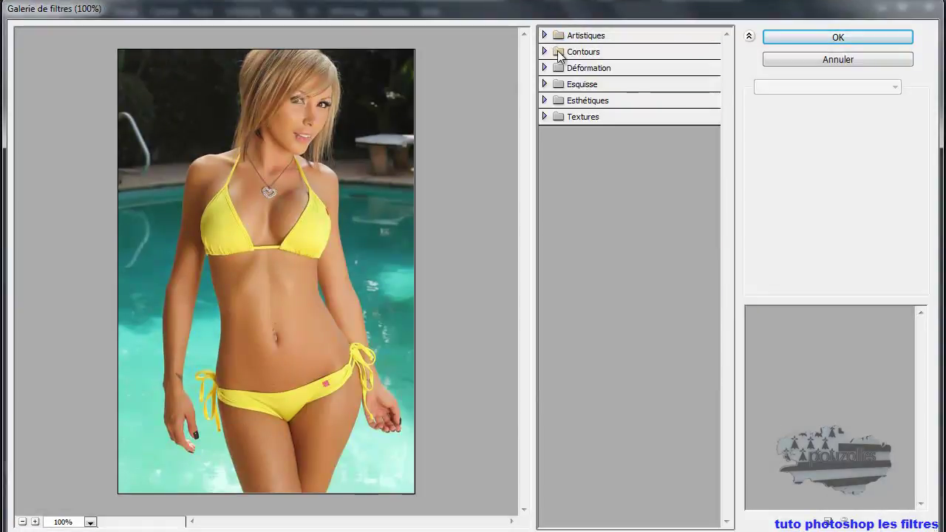
left_click(545, 100)
left_click(545, 100)
left_click(545, 116)
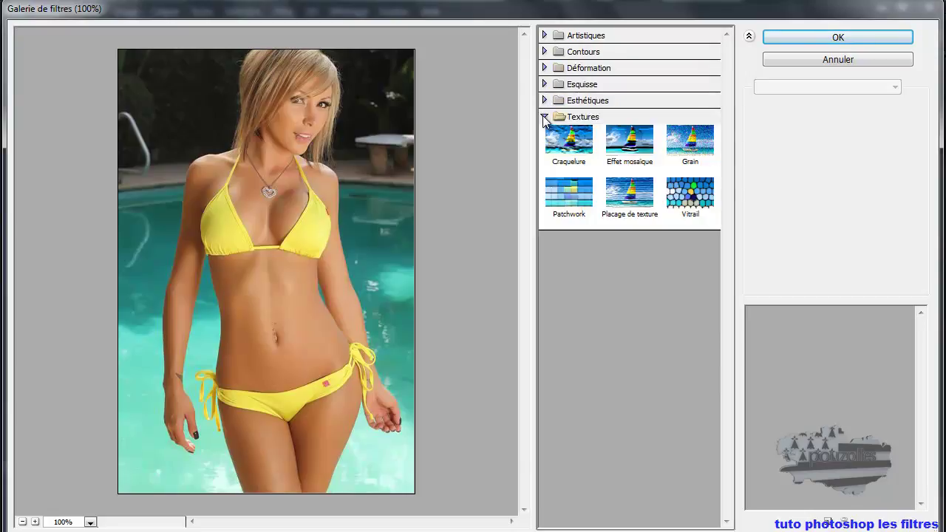
left_click(571, 192)
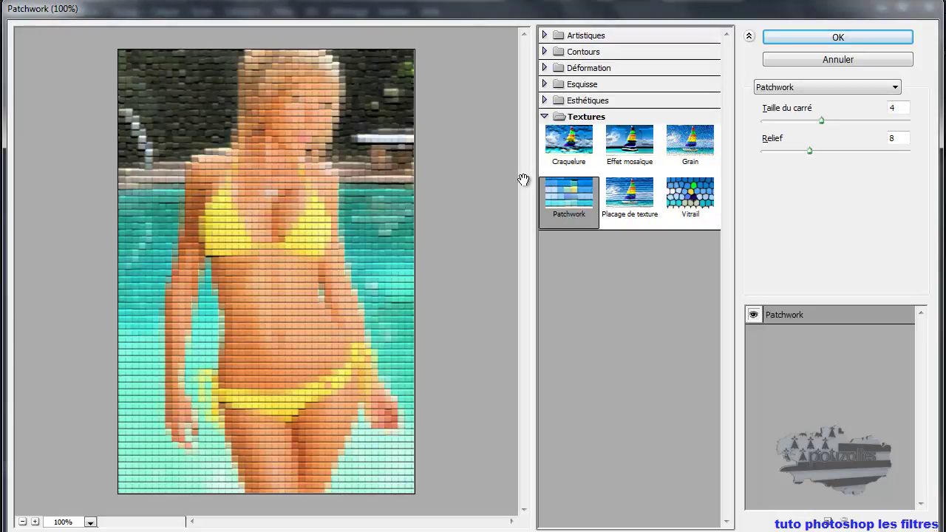
left_click_drag(821, 120, 782, 122)
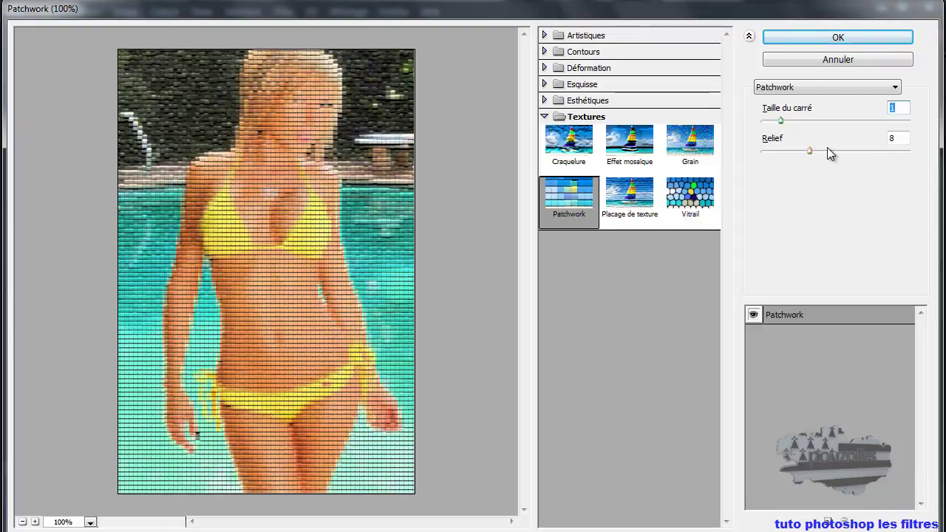
left_click_drag(812, 151, 783, 155)
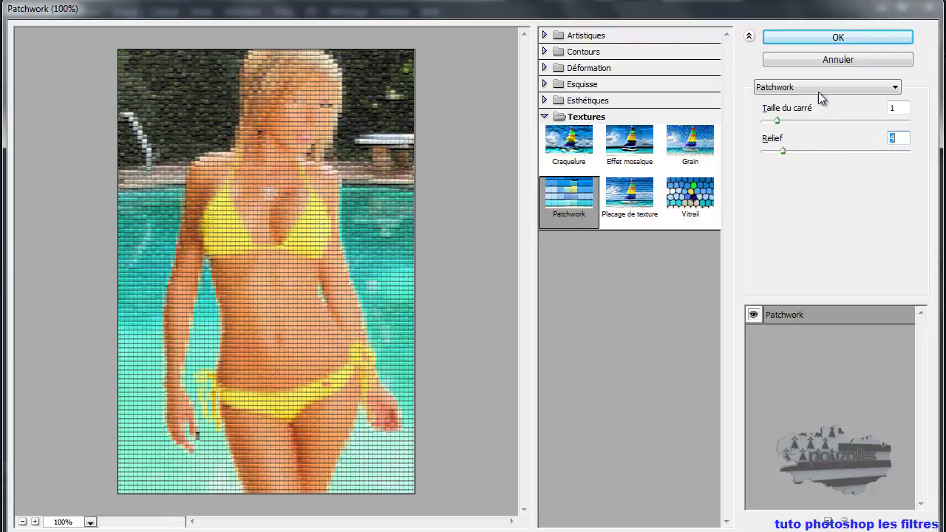
left_click(544, 117)
left_click(825, 60)
Switch to the white lily image, open the filter gallery for it and expand the Esquisse category
left_click(141, 55)
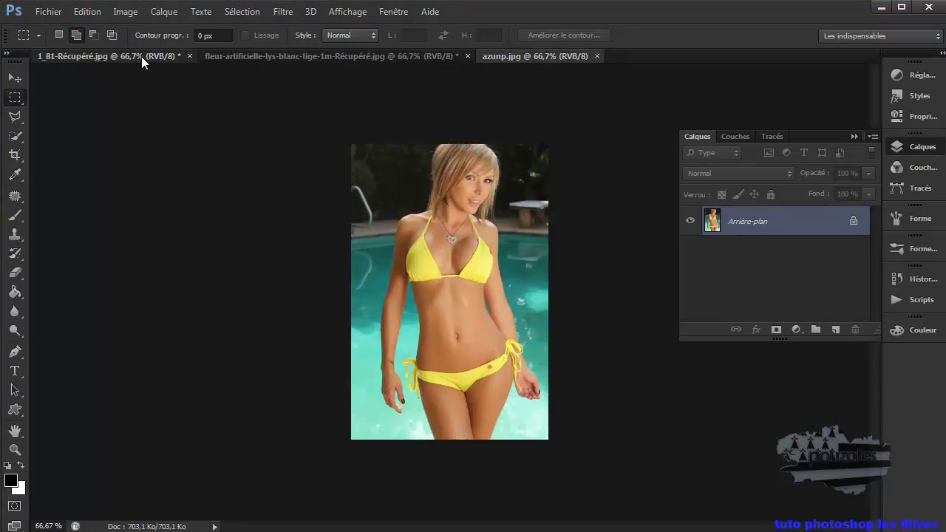
left_click(528, 58)
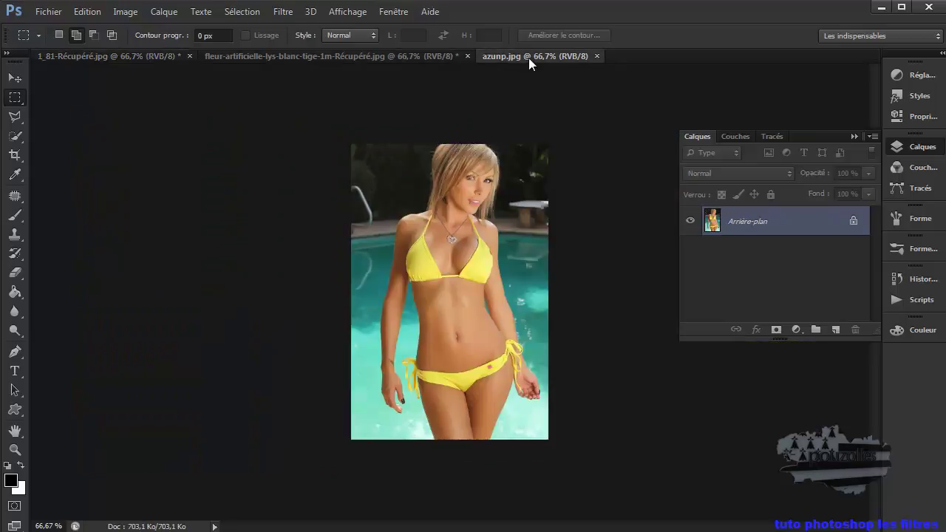
left_click(375, 58)
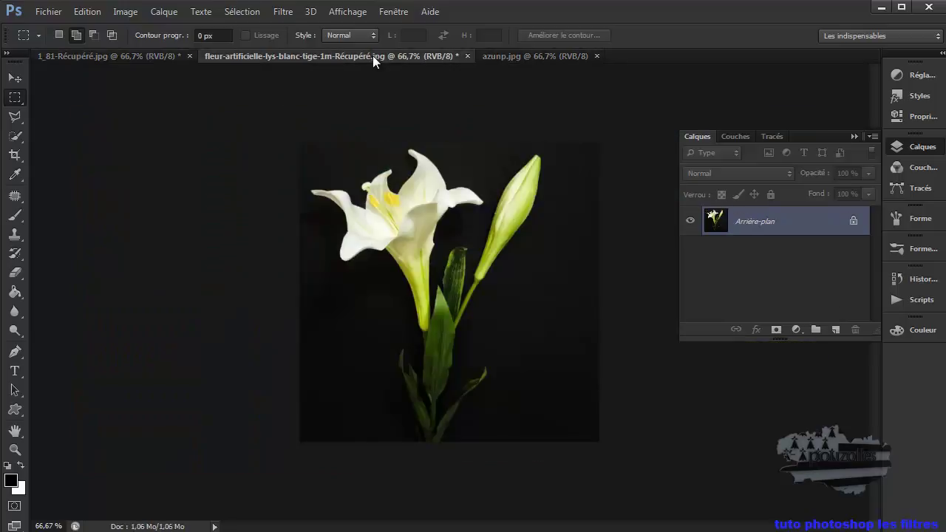
left_click(280, 13)
left_click(310, 66)
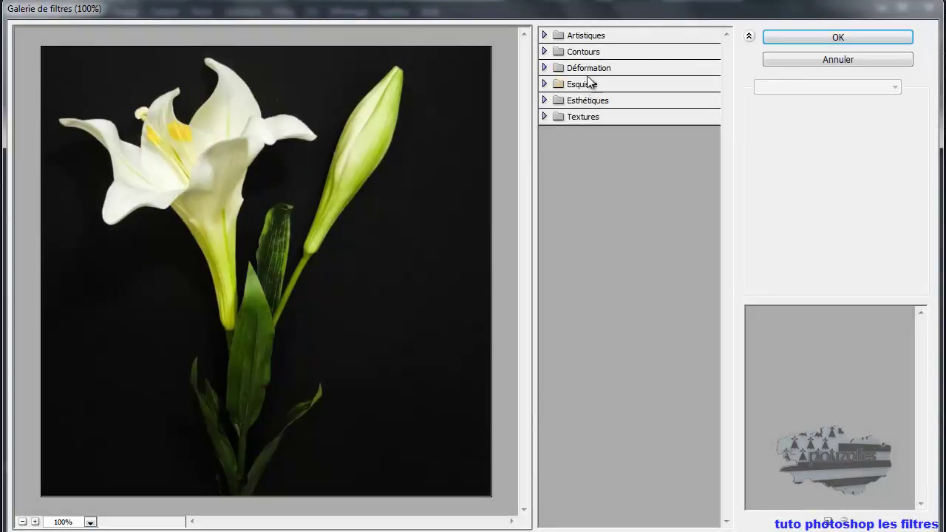
left_click(544, 52)
left_click(544, 52)
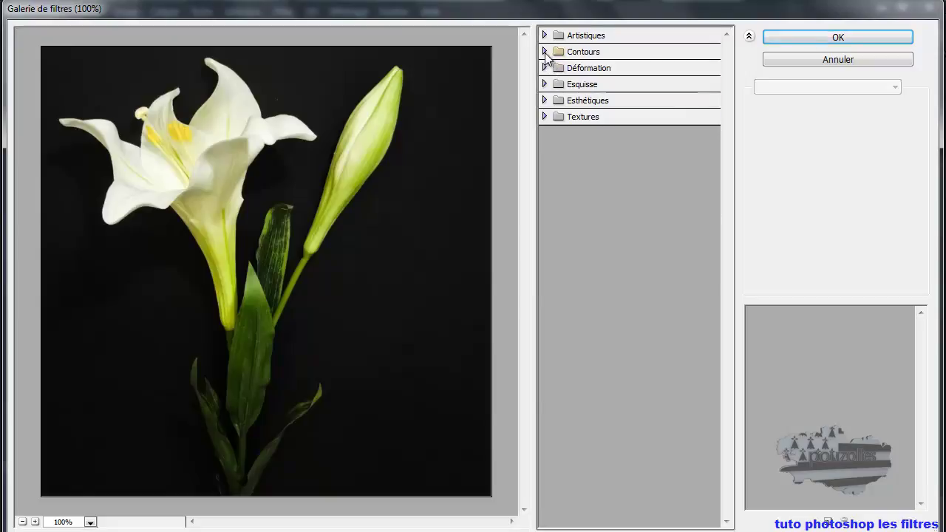
left_click(545, 85)
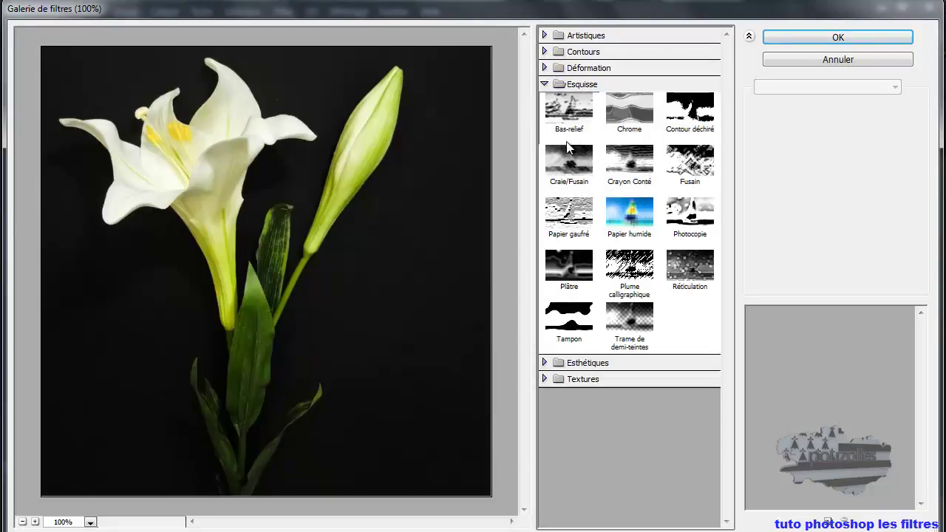
Preview the Bas-relief, Chrome, Contour déchiré, Craie/Fusain, Crayon Conté and Fusain sketch filters one after another on the lily
left_click(559, 112)
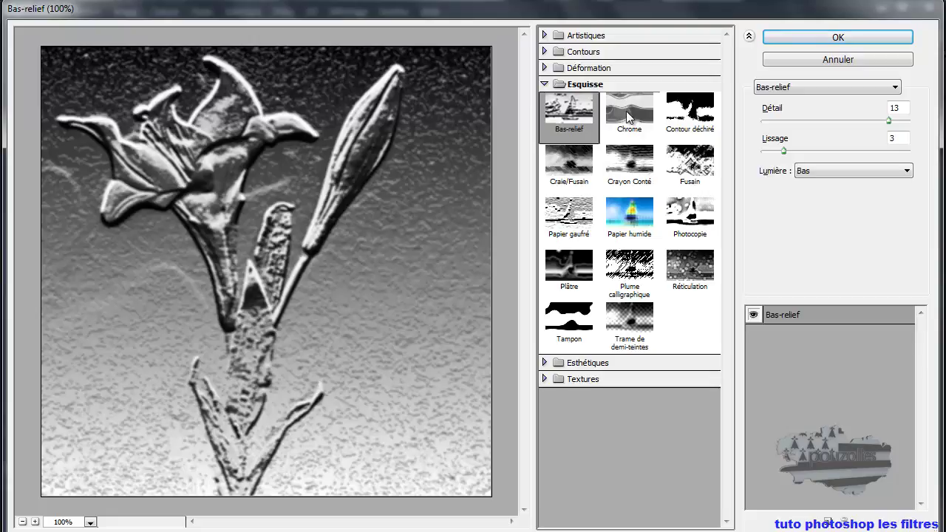
left_click(629, 118)
left_click(671, 121)
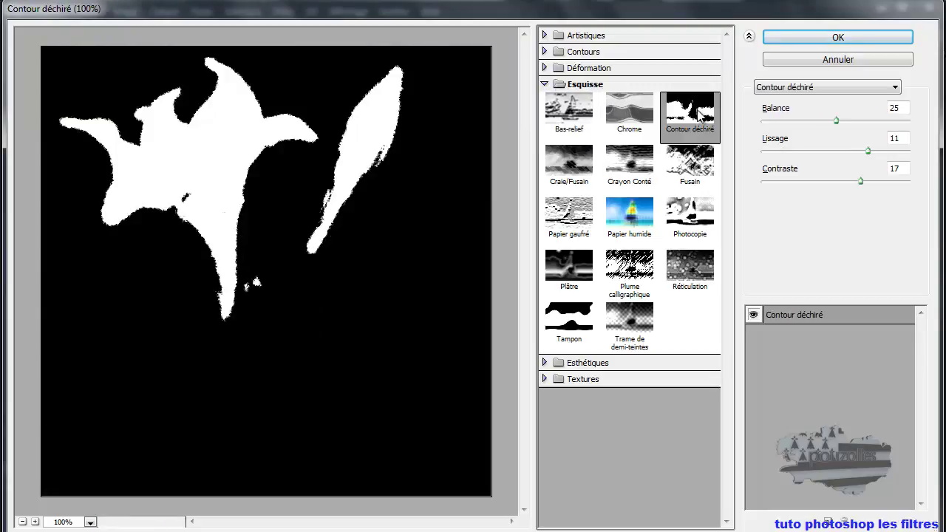
left_click(570, 168)
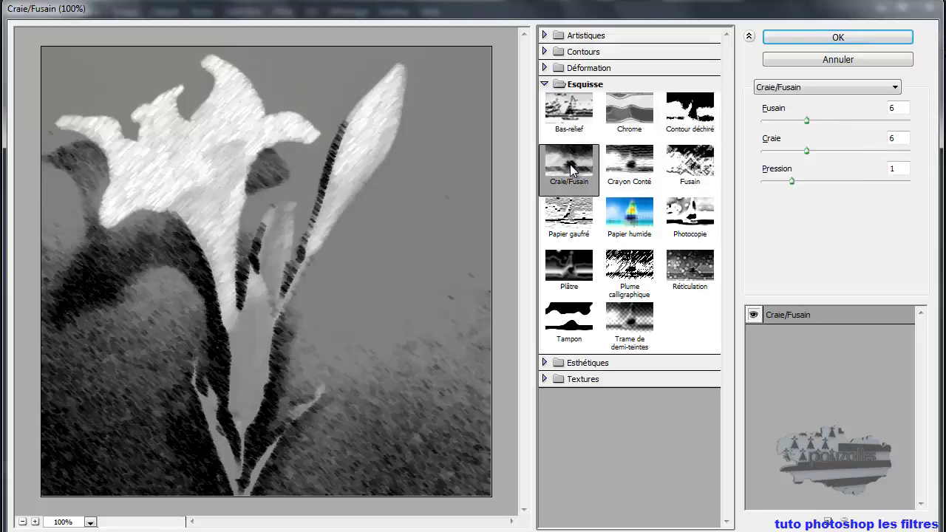
left_click(632, 163)
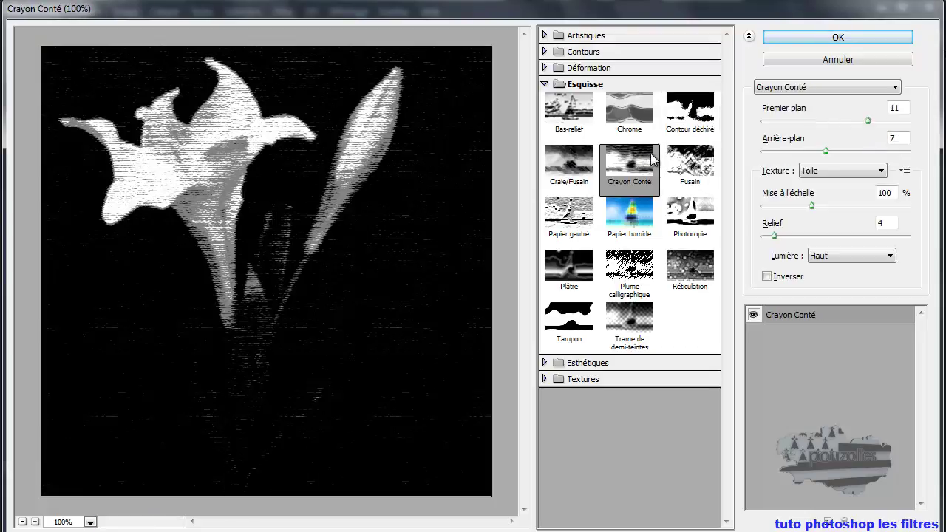
left_click(700, 163)
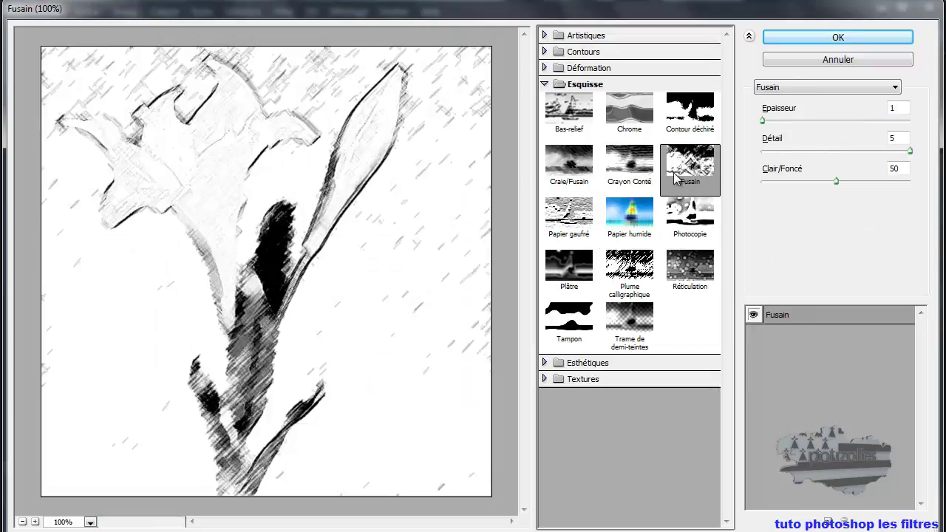
Preview the Papier gaufré, Papier humide, Photocopie, Plume calligraphique and Trame de demi-teintes sketch filters on the lily
left_click(570, 222)
left_click(629, 217)
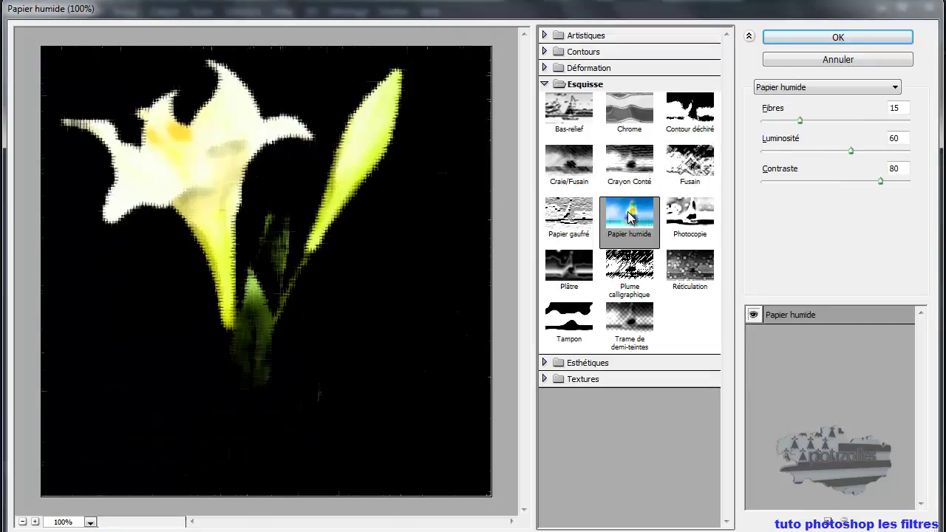
left_click(688, 222)
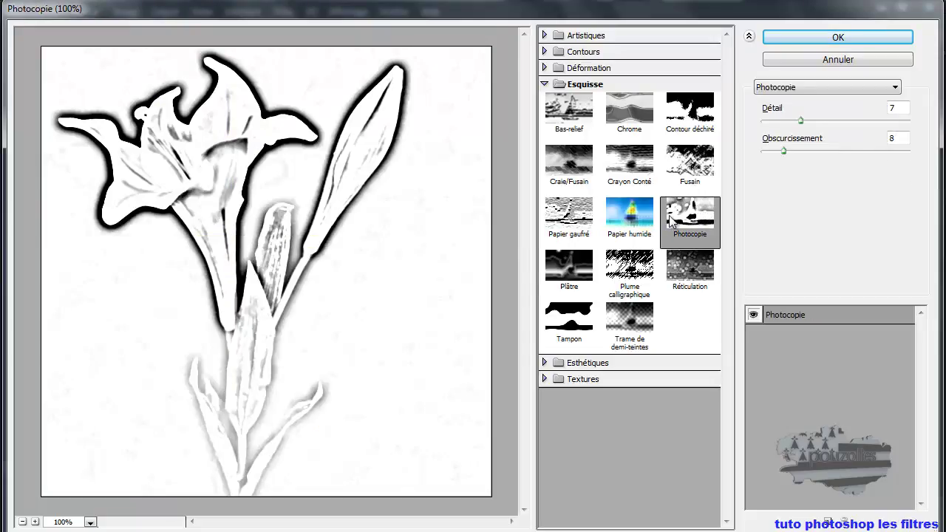
left_click(631, 268)
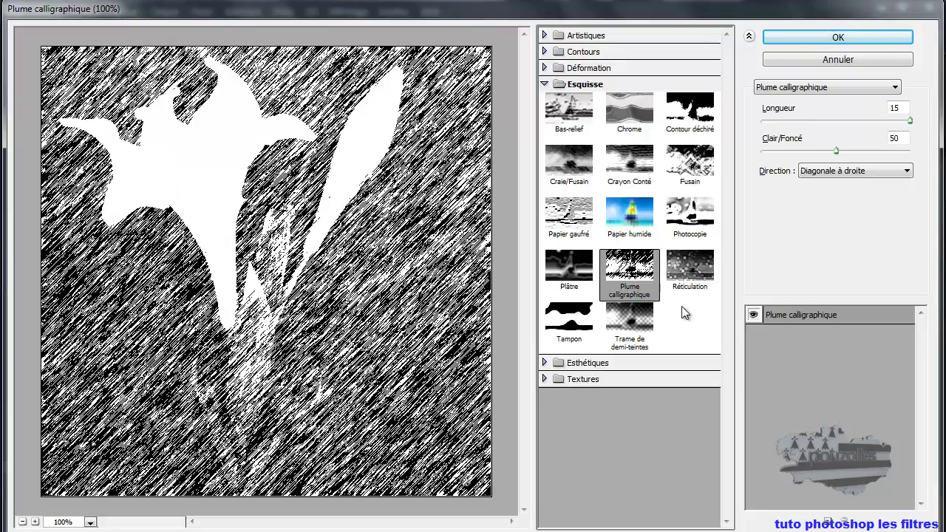
left_click(641, 327)
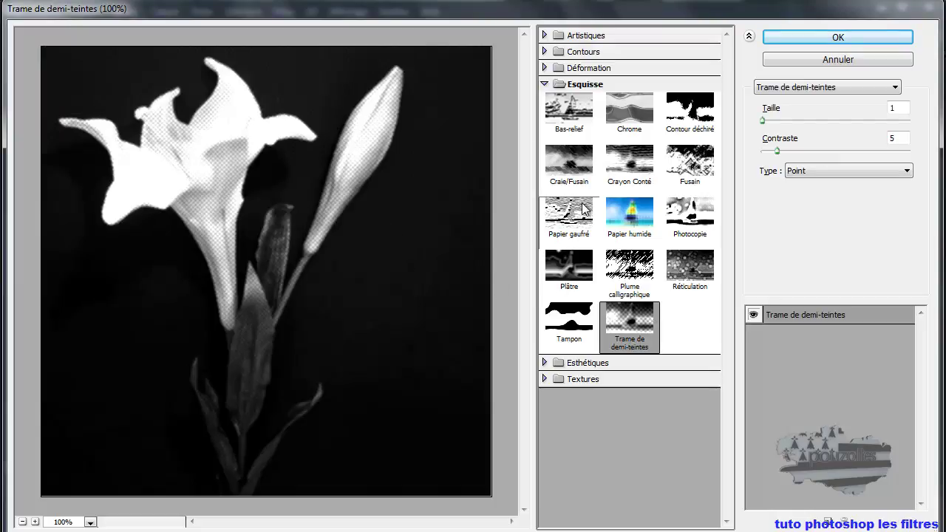
Look through the filters in the Contours and Déformation categories, and cancel the filter gallery
left_click(545, 84)
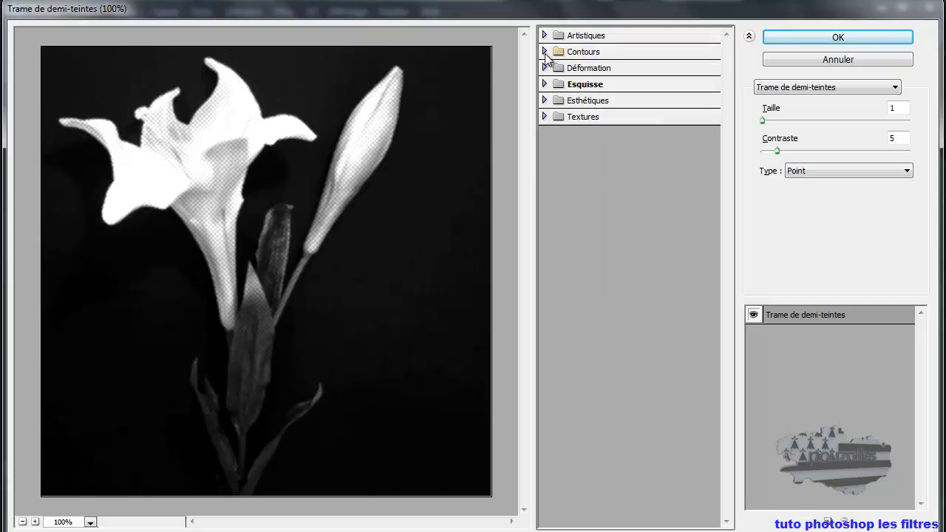
left_click(544, 51)
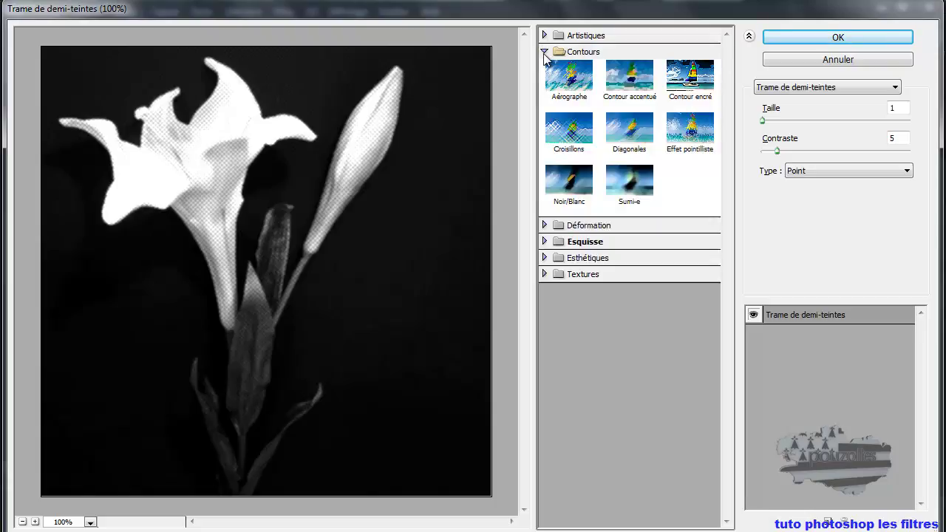
left_click(545, 52)
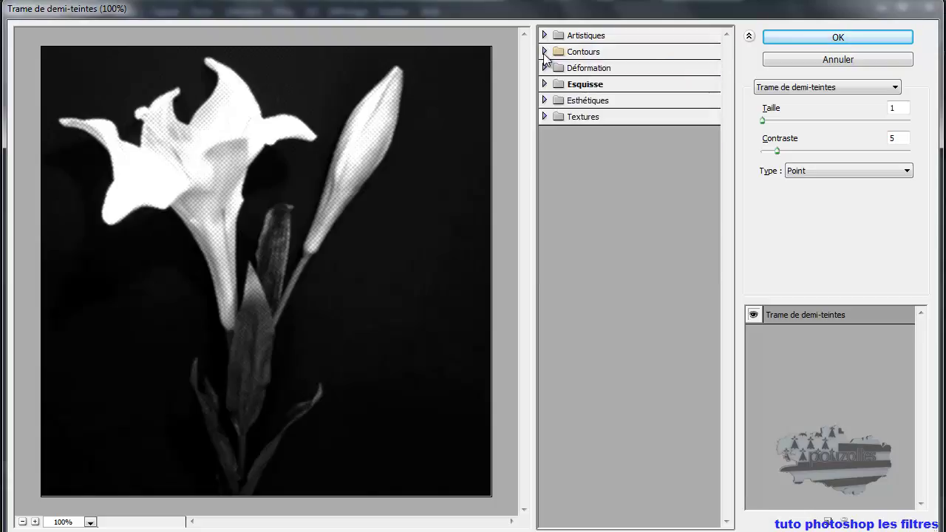
left_click(544, 68)
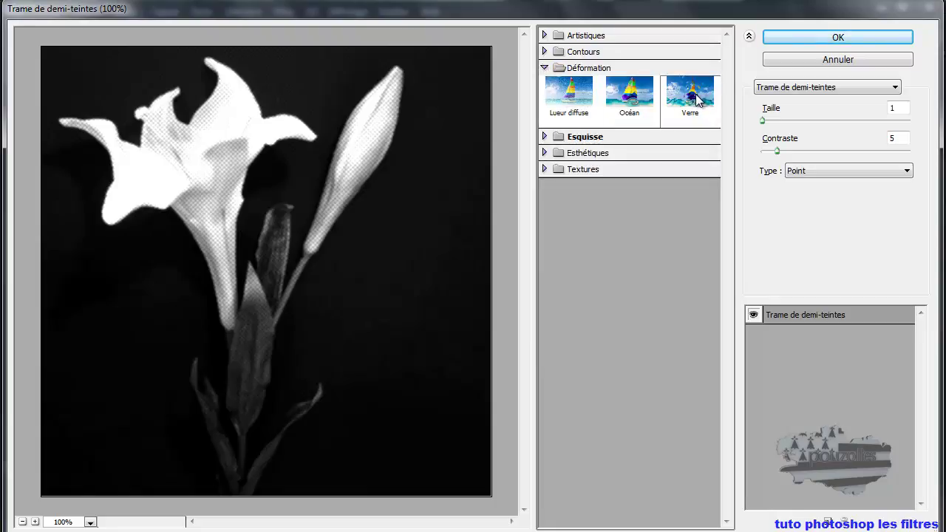
left_click(839, 61)
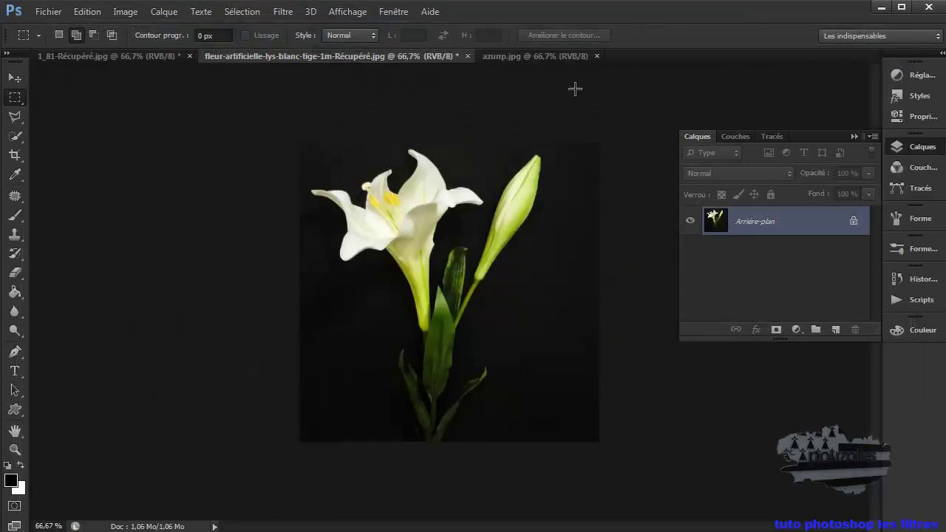
Apply the Facettes filter from the Pixellisation group to the lily image and undo it
left_click(283, 12)
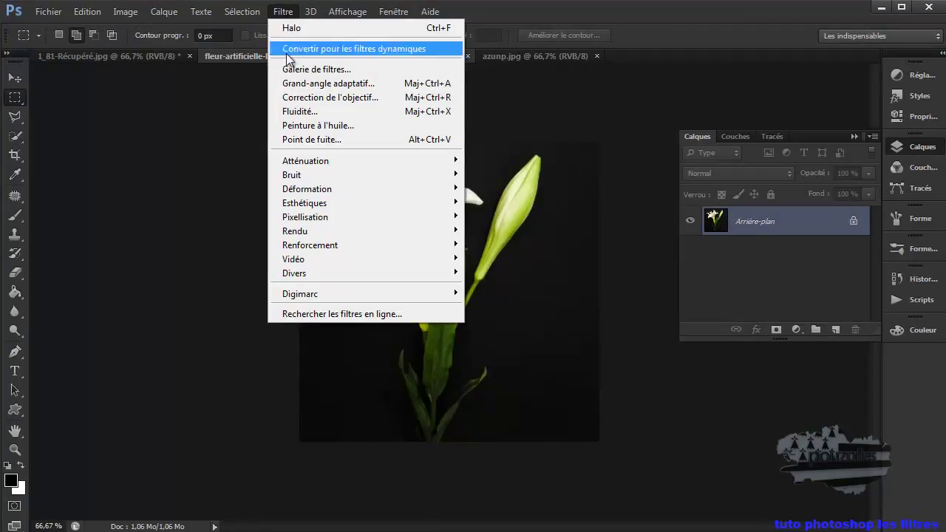
mouse_move(313, 174)
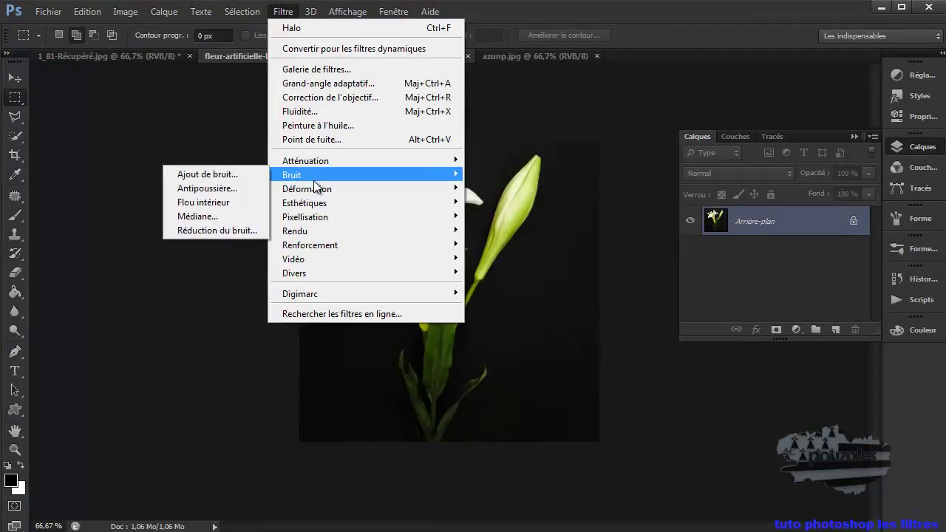
mouse_move(313, 208)
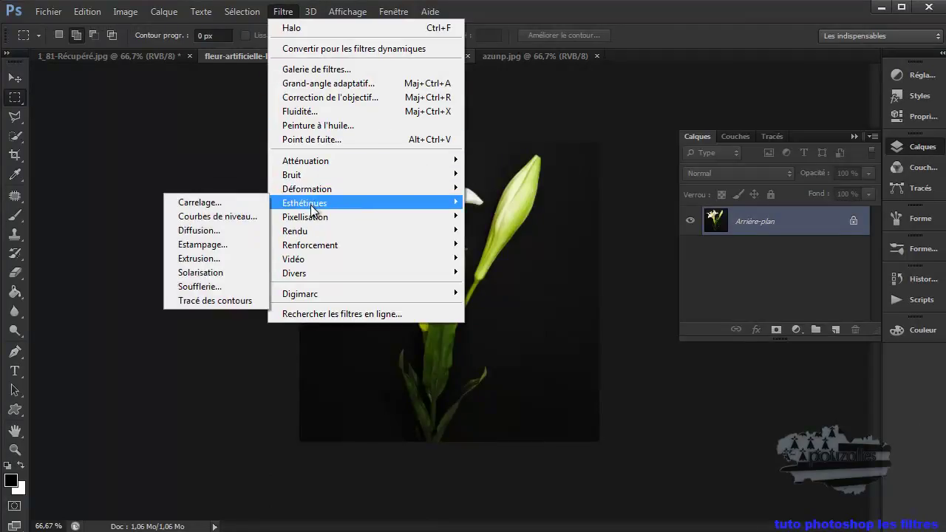
mouse_move(312, 231)
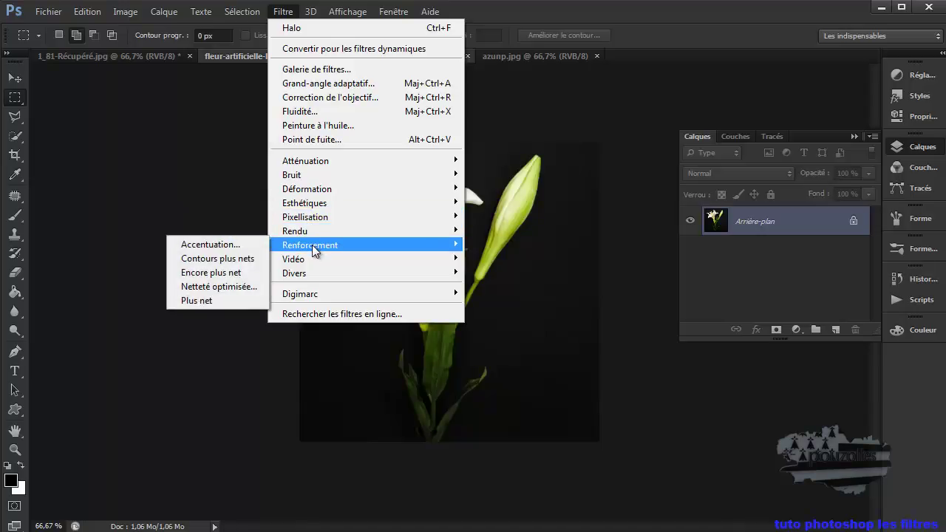
mouse_move(315, 262)
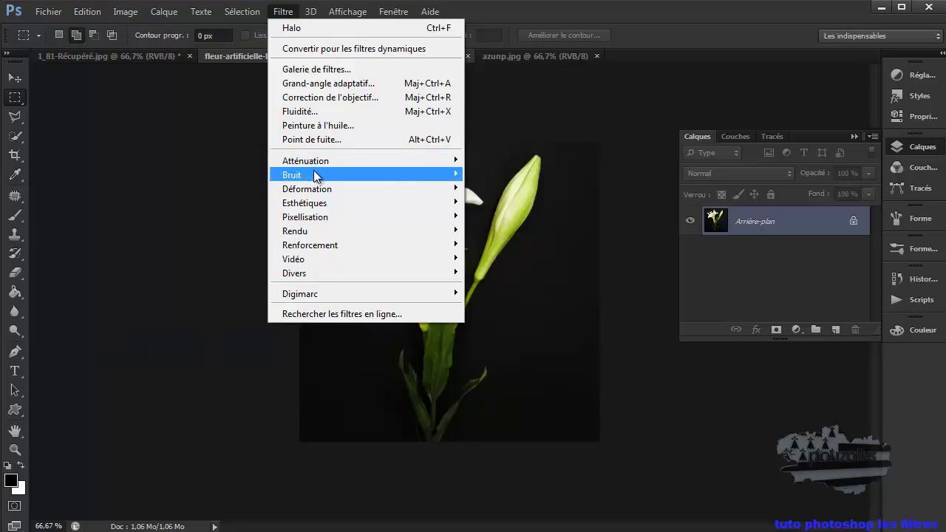
mouse_move(380, 218)
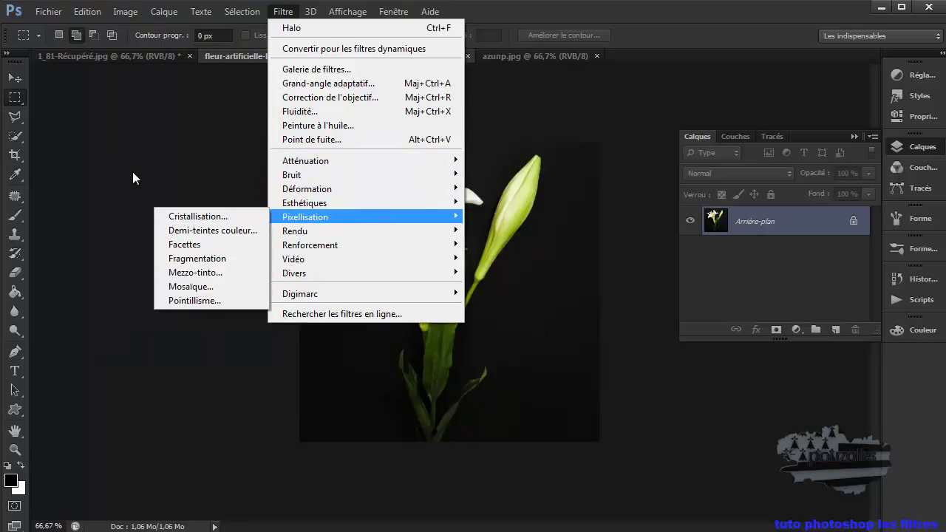
left_click(182, 244)
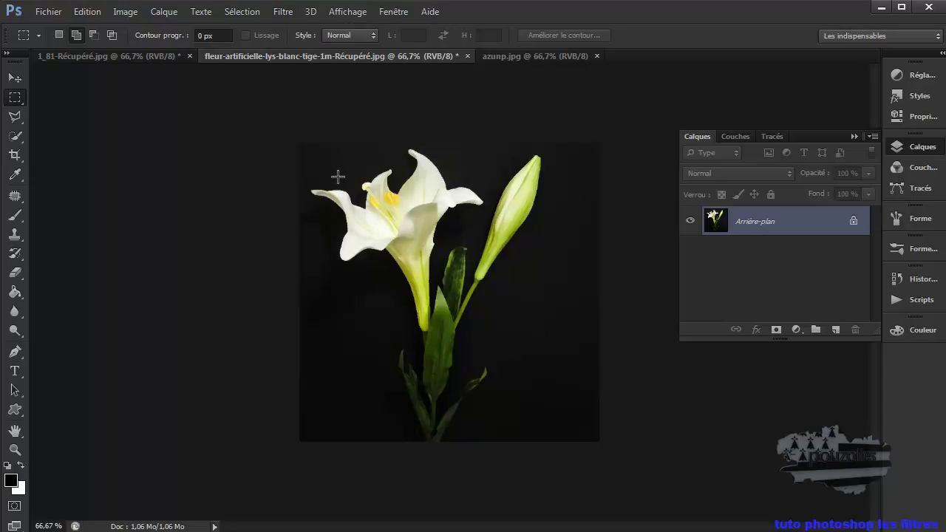
left_click(93, 16)
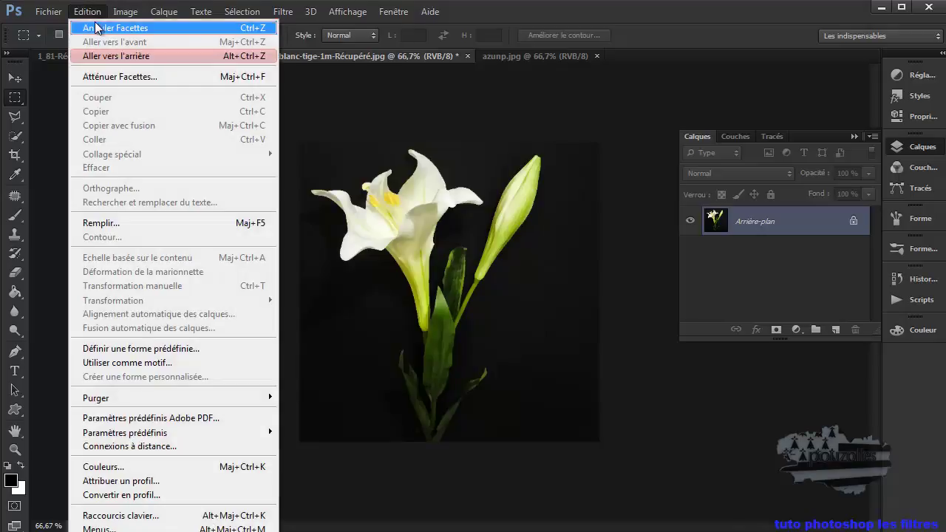
left_click(111, 25)
Apply the Soufflerie filter from the Esthétiques group to the lily, with the Soufflerie effect coming from Droite
left_click(282, 12)
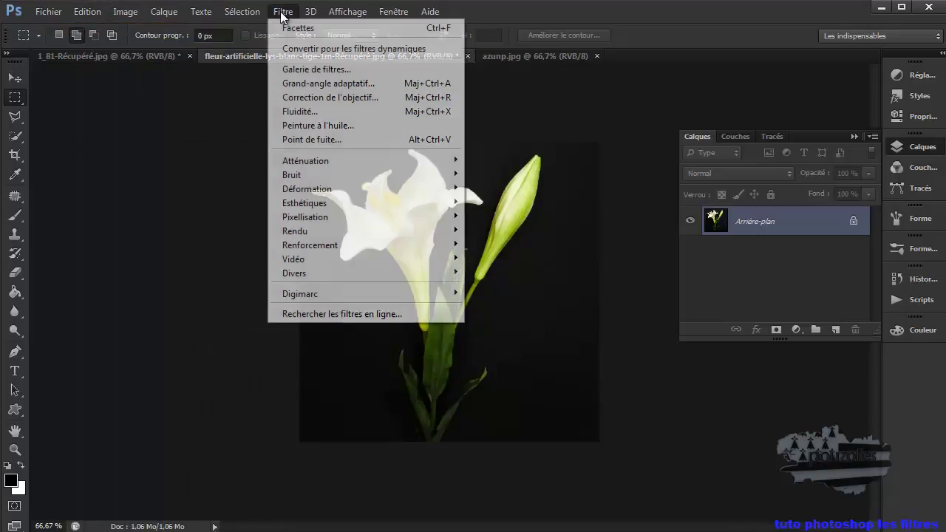
left_click(283, 13)
left_click(283, 13)
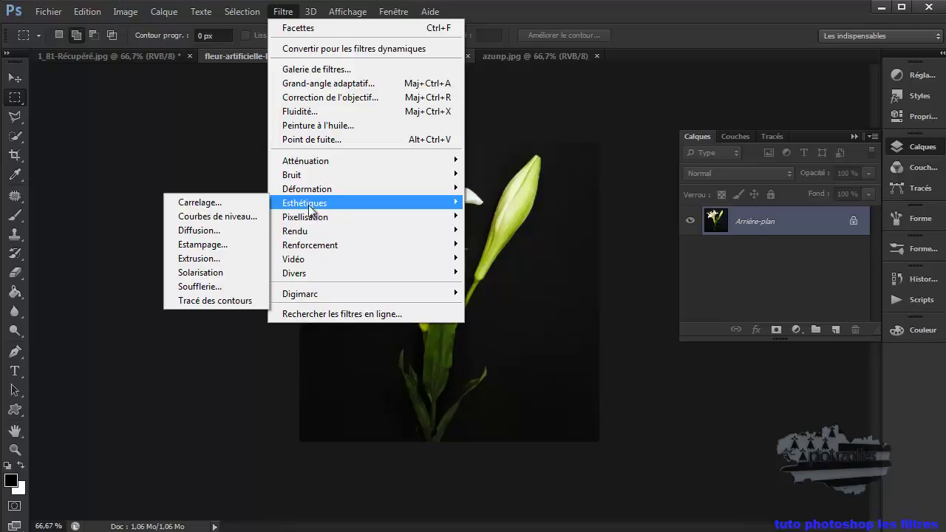
left_click(200, 287)
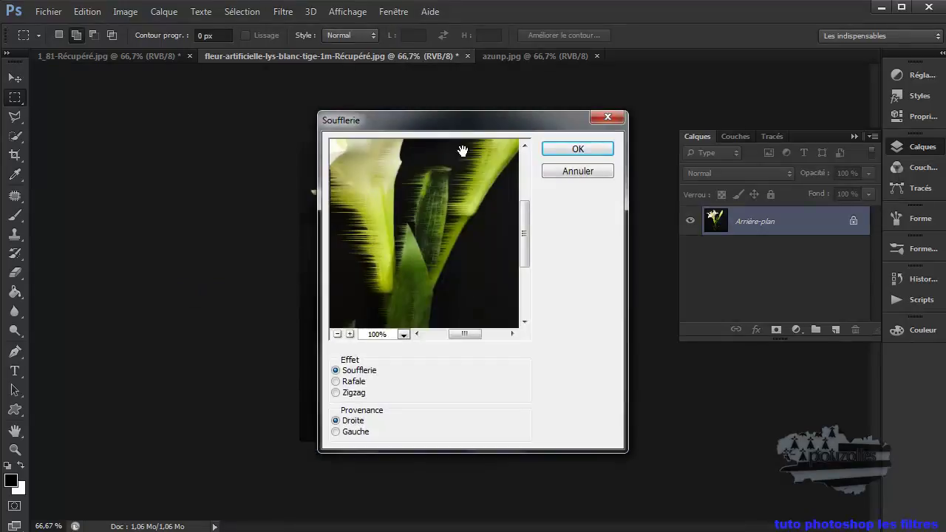
left_click_drag(495, 126, 726, 119)
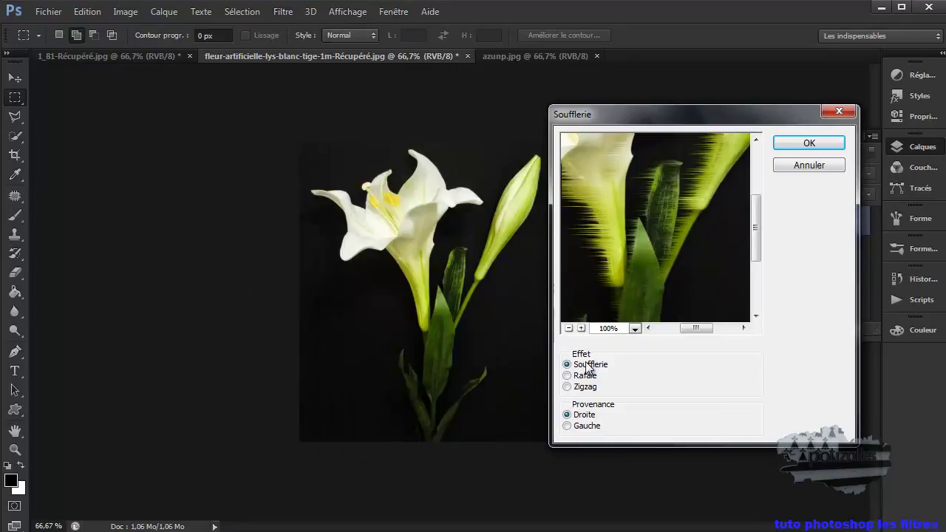
left_click(817, 145)
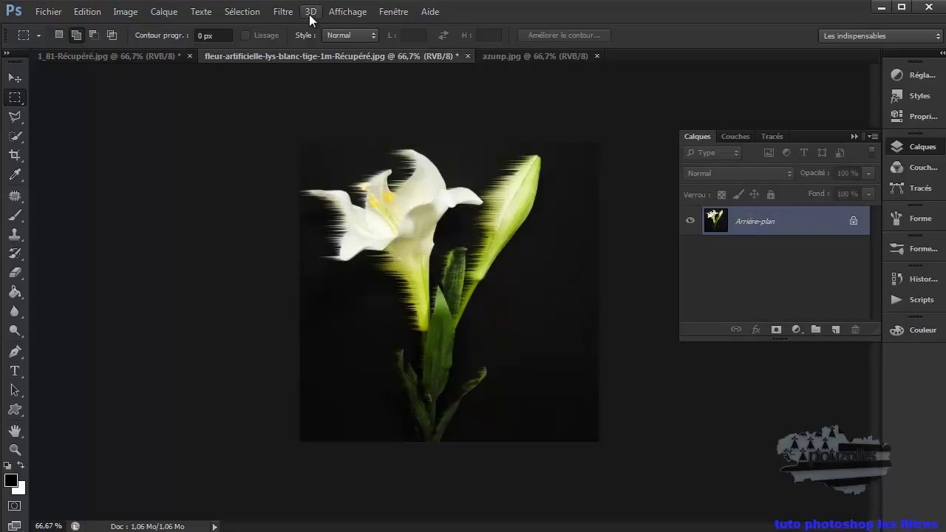
left_click(289, 15)
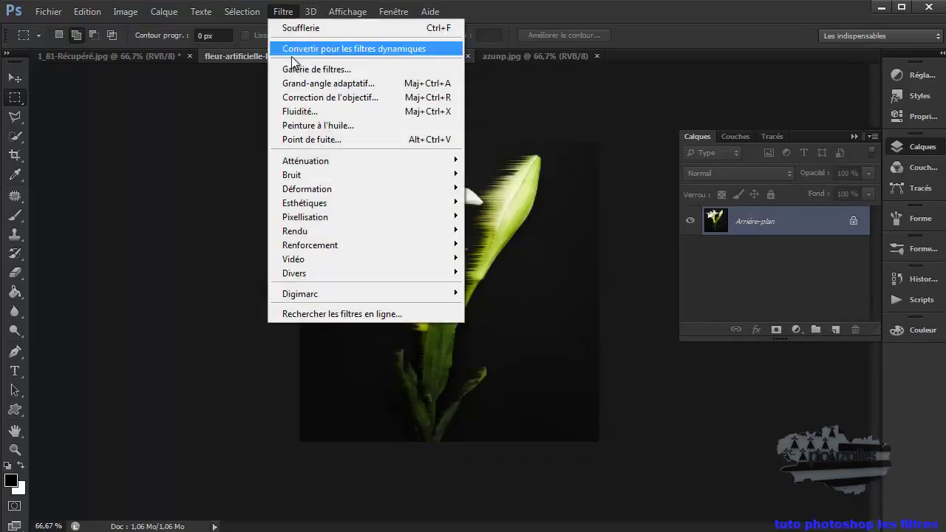
mouse_move(326, 295)
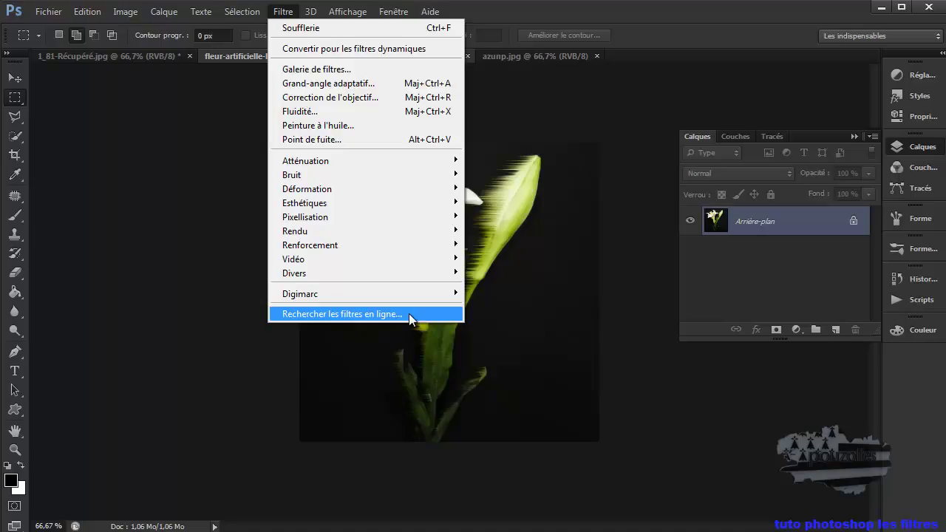
left_click(221, 253)
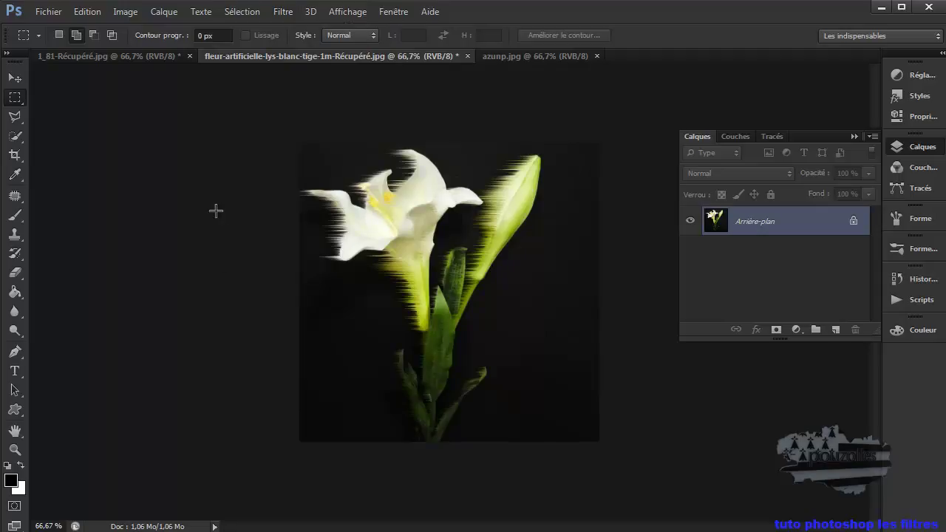
Reapply the Soufflerie filter to the lily with the same settings, and add the Facettes filter from the Pixellisation group
left_click(283, 12)
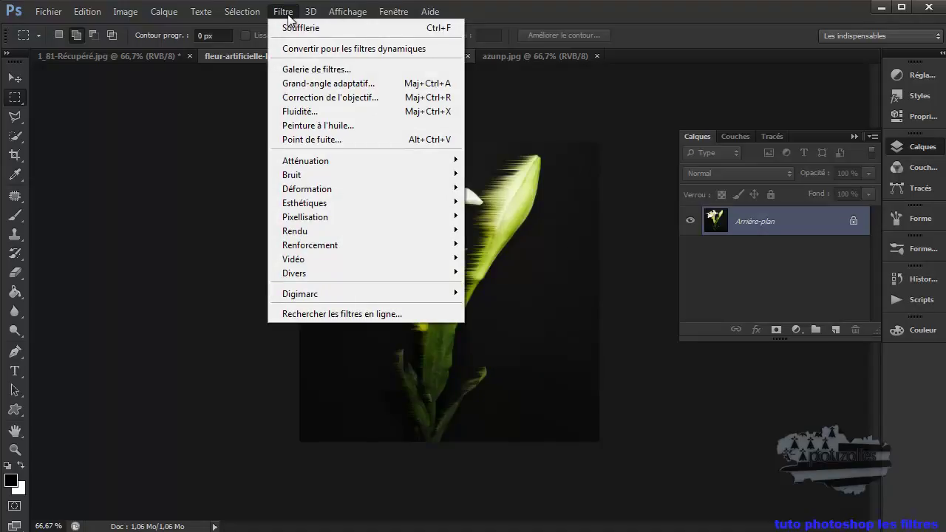
left_click(305, 28)
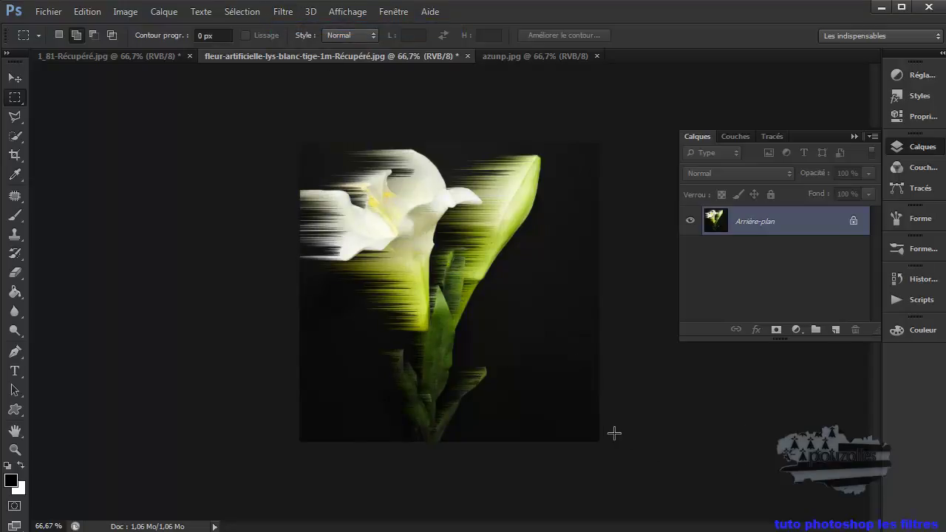
left_click(283, 13)
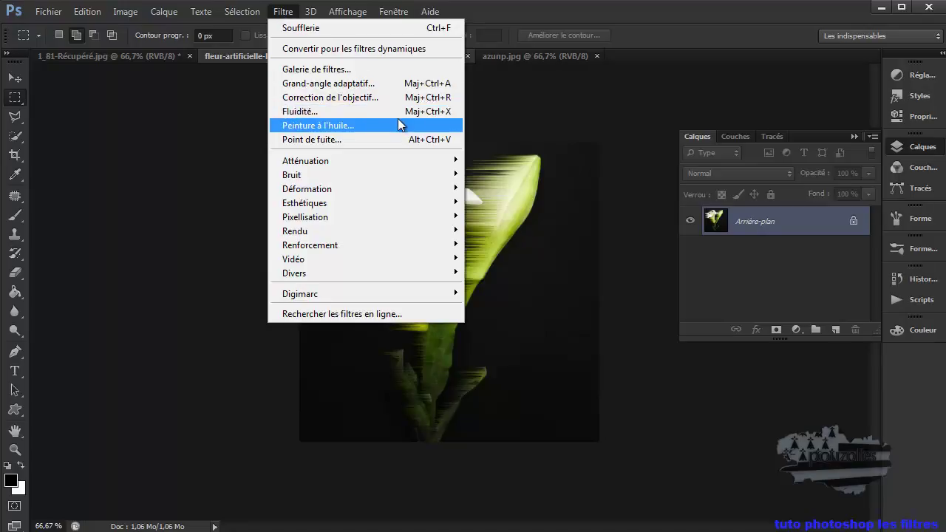
mouse_move(370, 162)
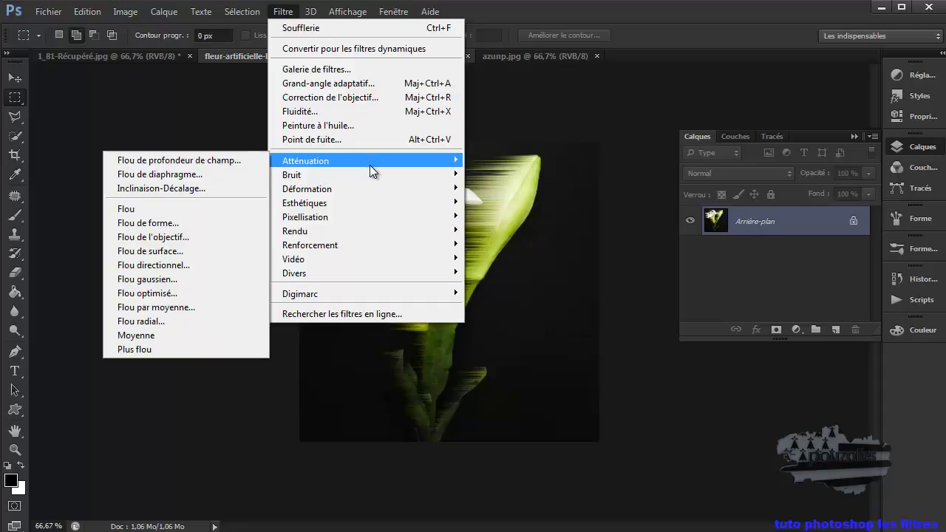
mouse_move(356, 271)
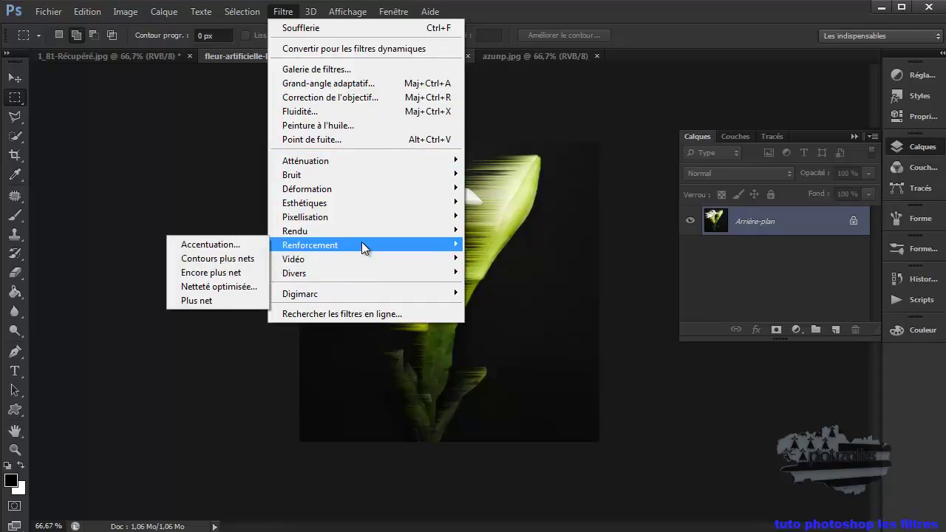
mouse_move(366, 231)
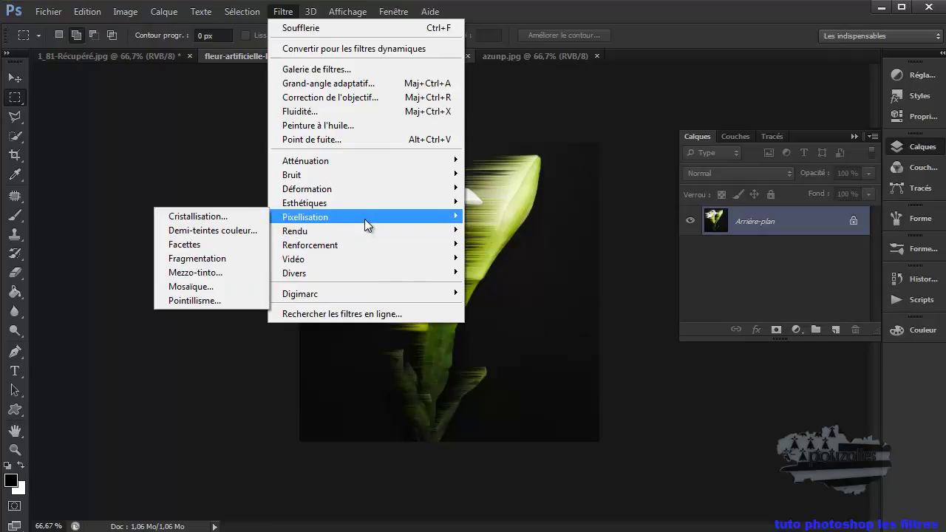
left_click(221, 244)
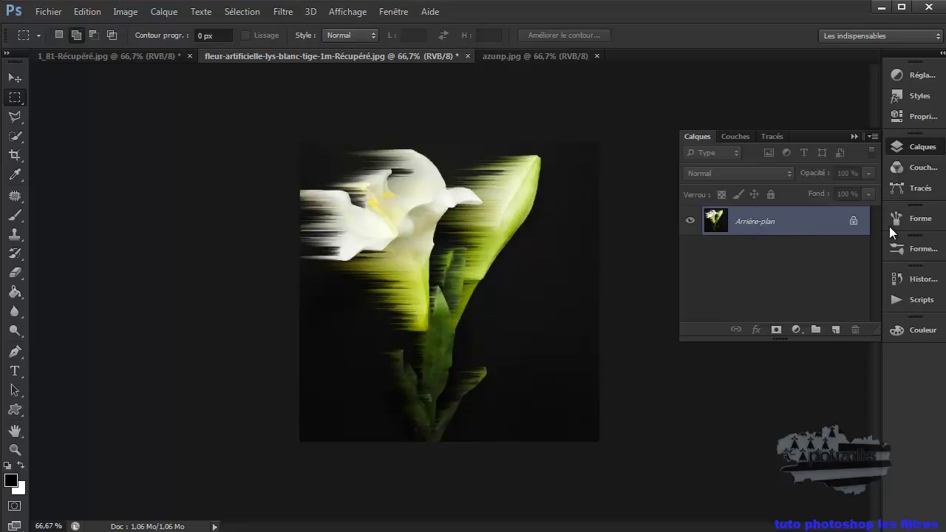
Unlock the lily's background layer and reapply the Facettes filter to it
left_click_drag(853, 226, 857, 331)
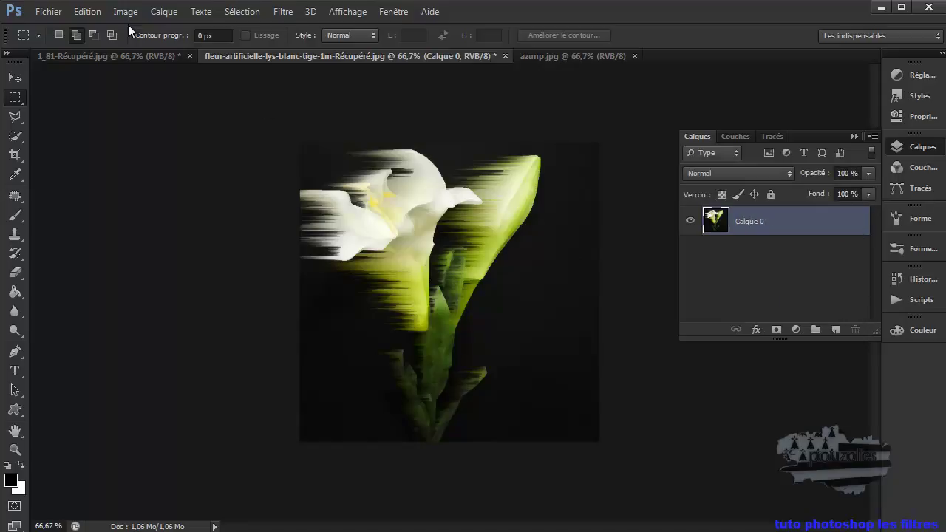
left_click(287, 12)
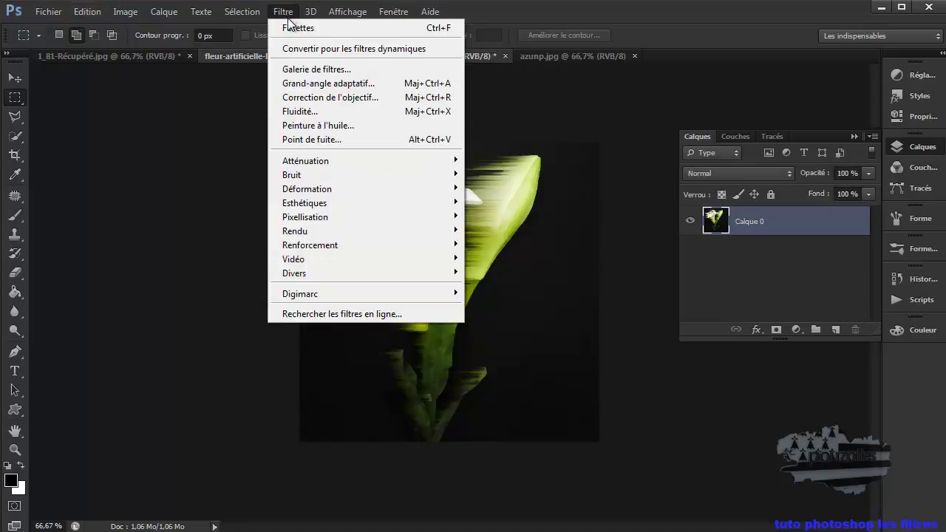
left_click(289, 29)
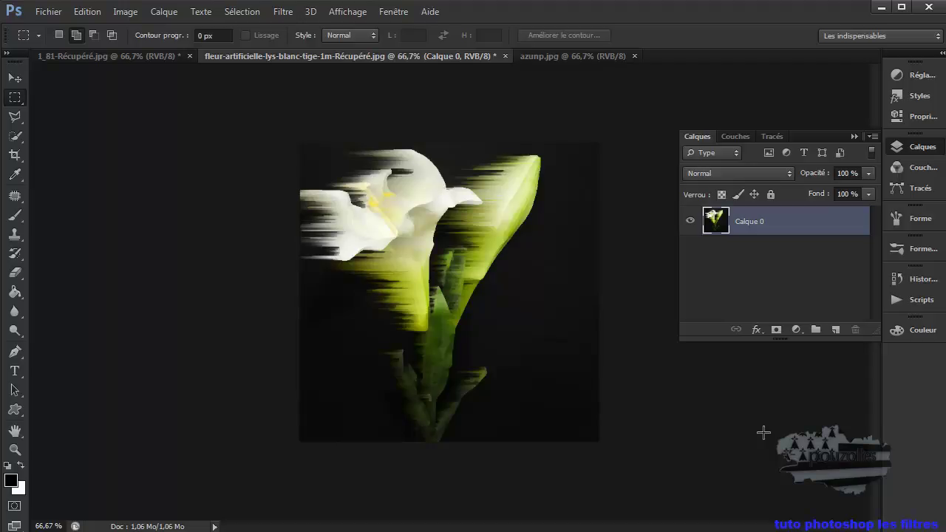
Preview the artistic Pinceau à sec filter on the lily with Epaisseur 4, Détail 6 and Texture 2, and cancel the filter gallery
left_click(283, 13)
left_click(301, 69)
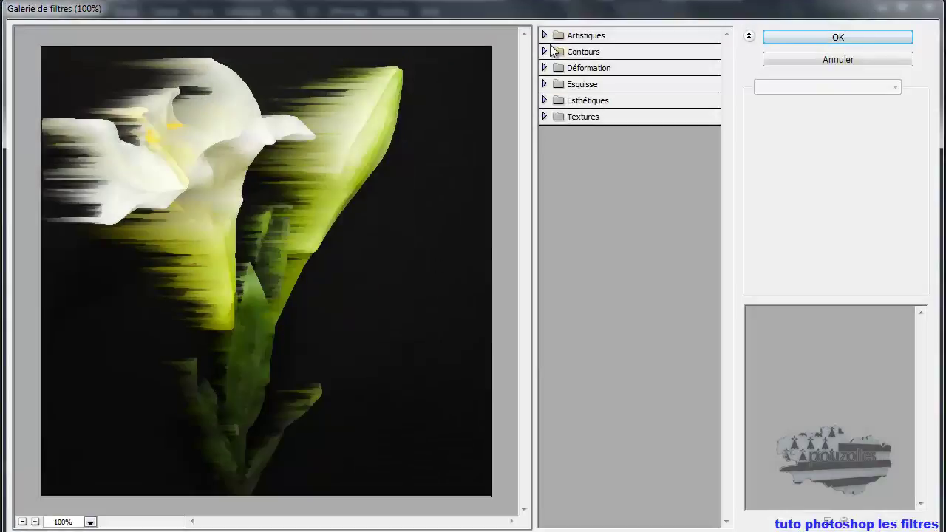
left_click(544, 34)
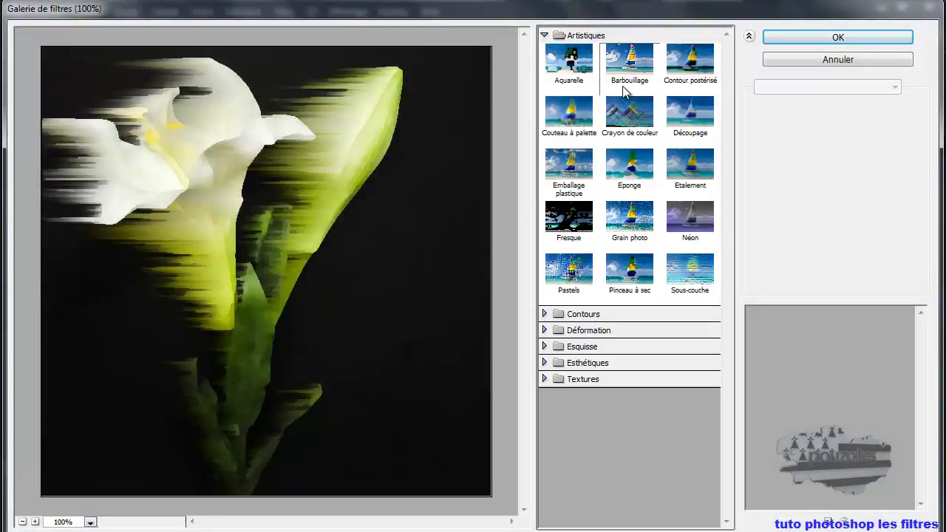
left_click(643, 278)
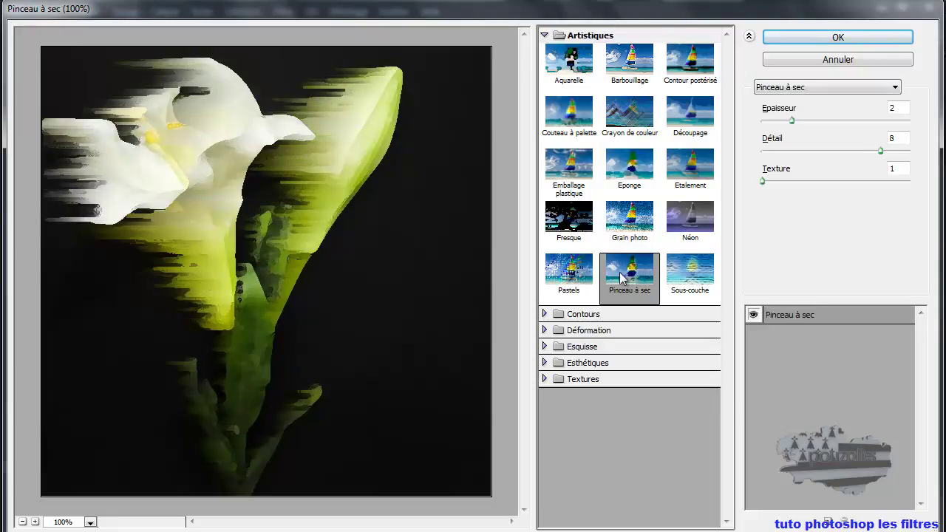
left_click_drag(792, 120, 828, 123)
left_click_drag(881, 151, 853, 156)
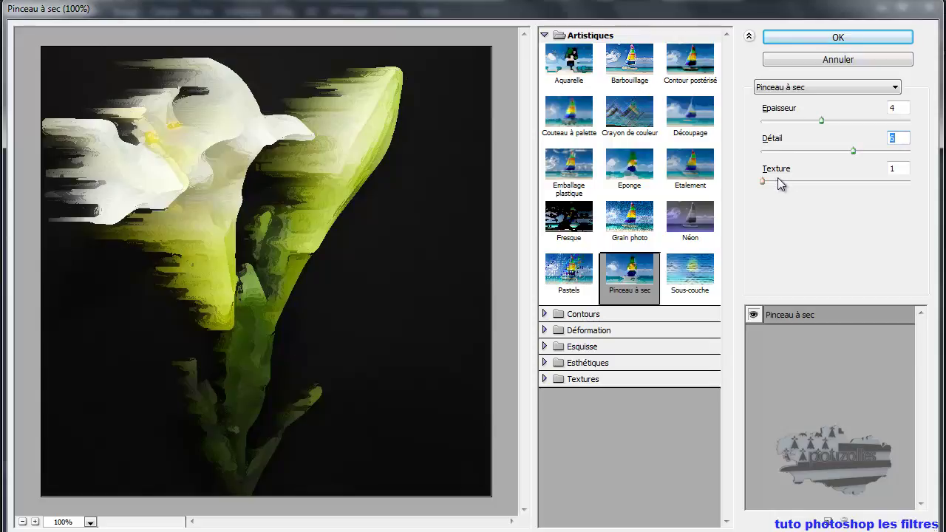
left_click_drag(765, 182, 834, 186)
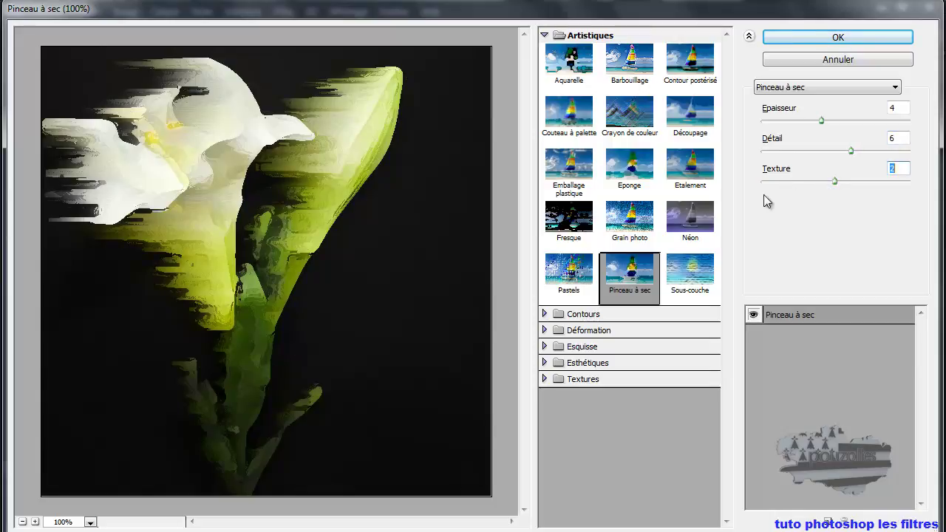
left_click(836, 60)
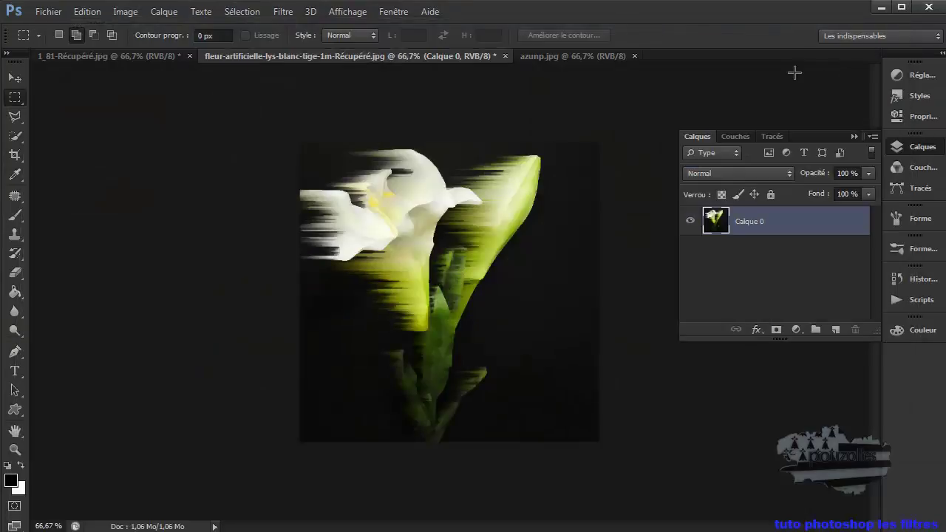
Switch to the azunp.jpg document
left_click(568, 57)
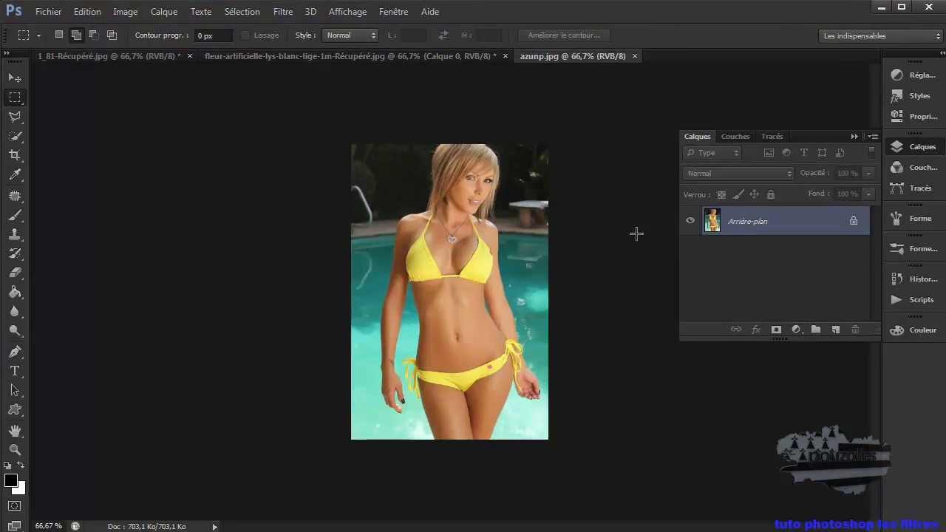